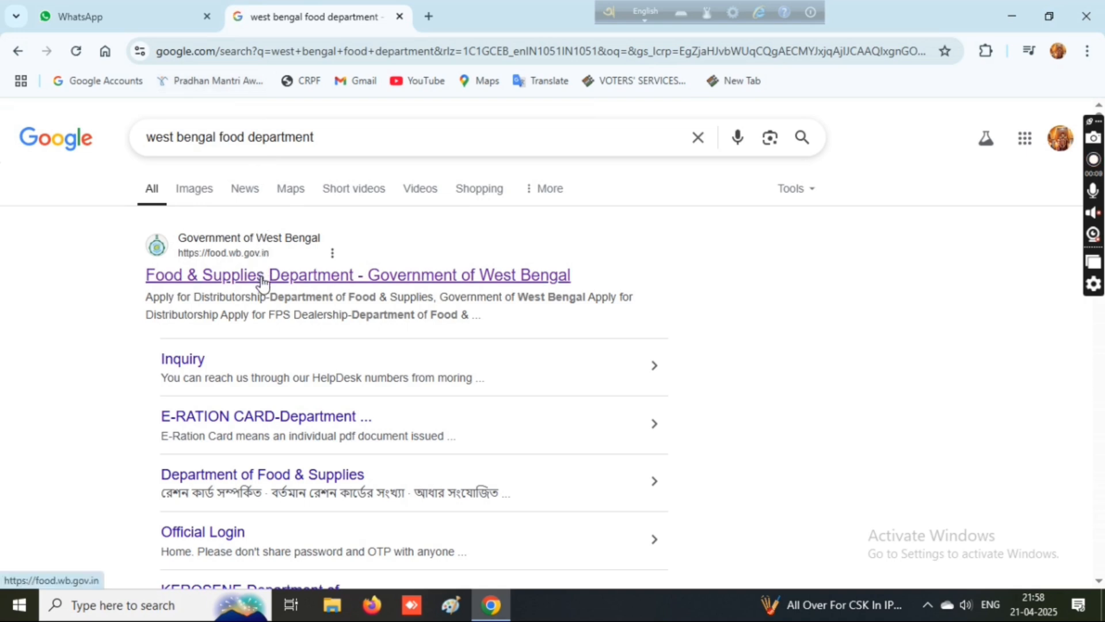
# Open the West Bengal Food & Supplies Department site from the search results and go to Citizen's Home
pyautogui.click(262, 281)
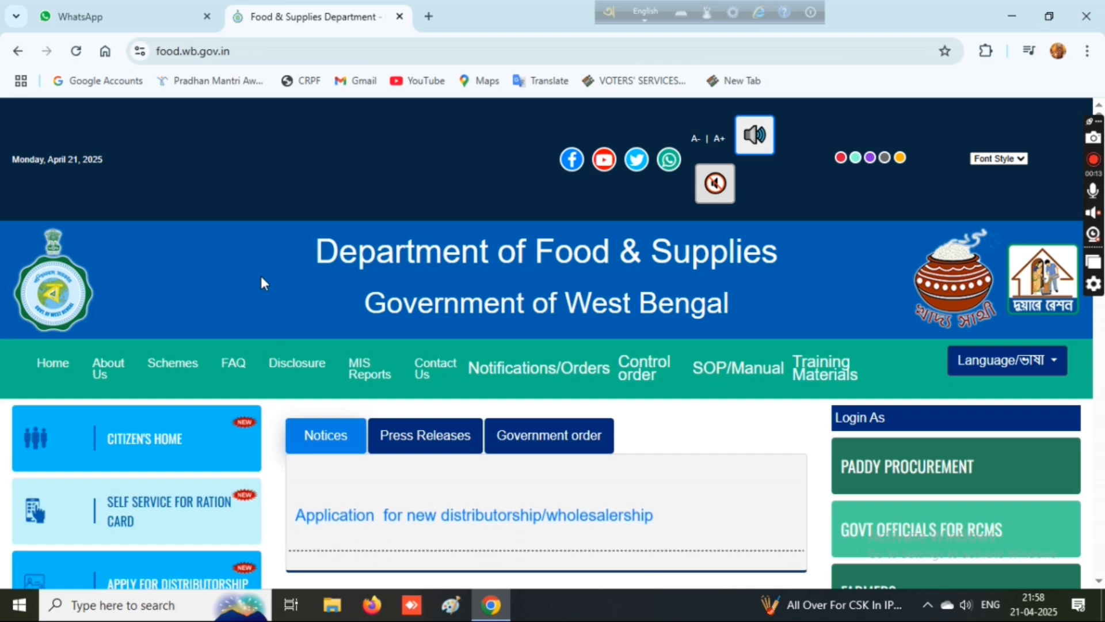
pyautogui.scroll(-3, 261, 276)
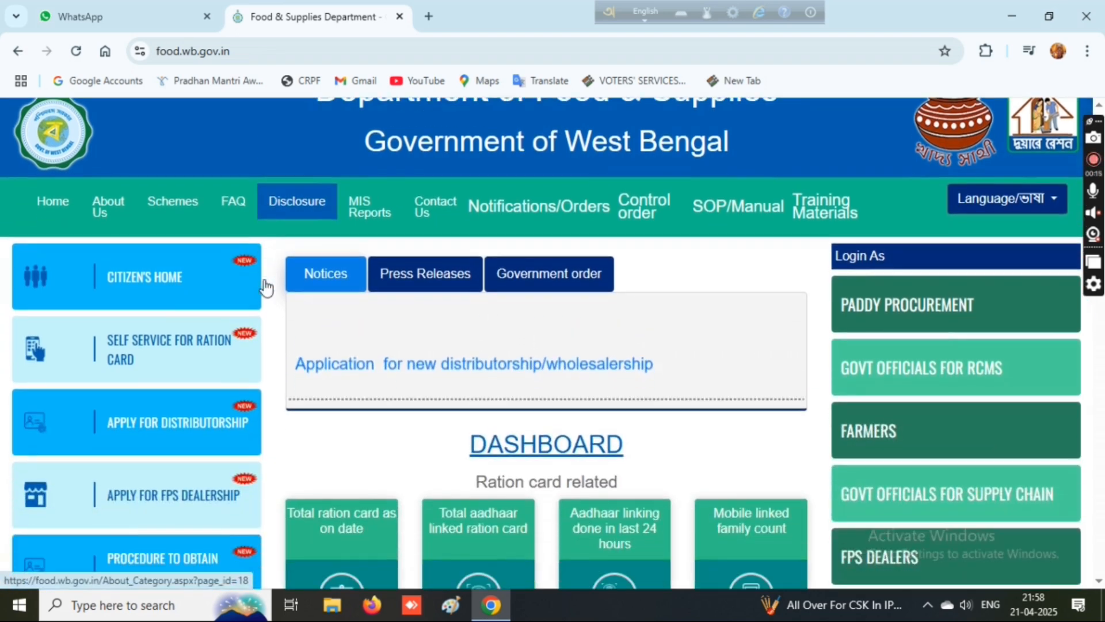
pyautogui.click(172, 288)
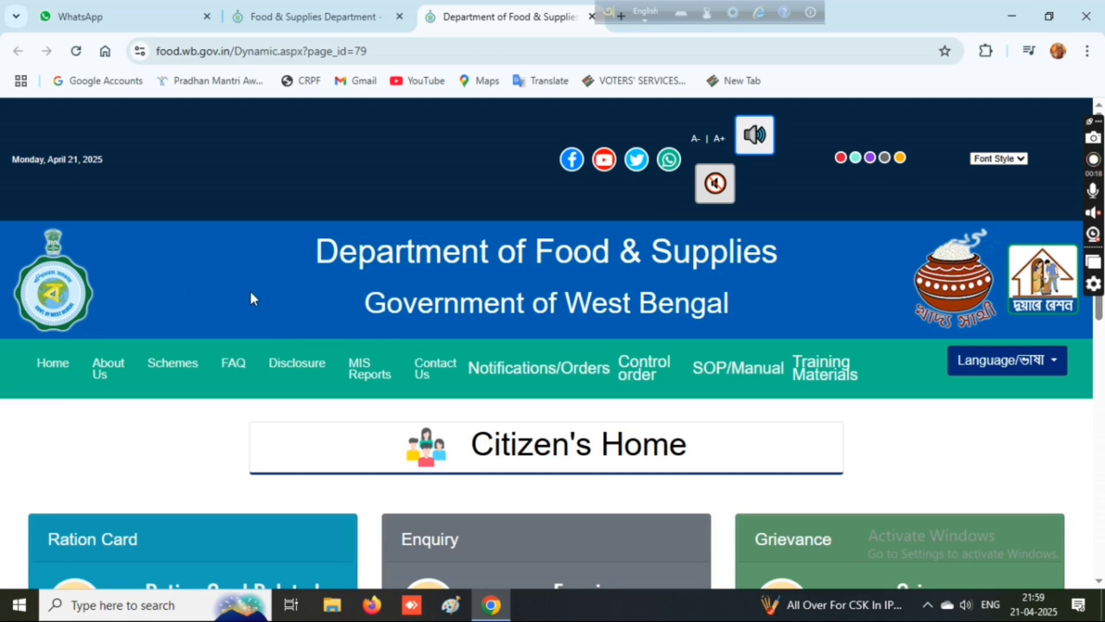
# Go through Ration Card Related Corner and Services Requiring Office Approval to the Apply Online service
pyautogui.scroll(-4, 308, 303)
pyautogui.scroll(-2, 308, 304)
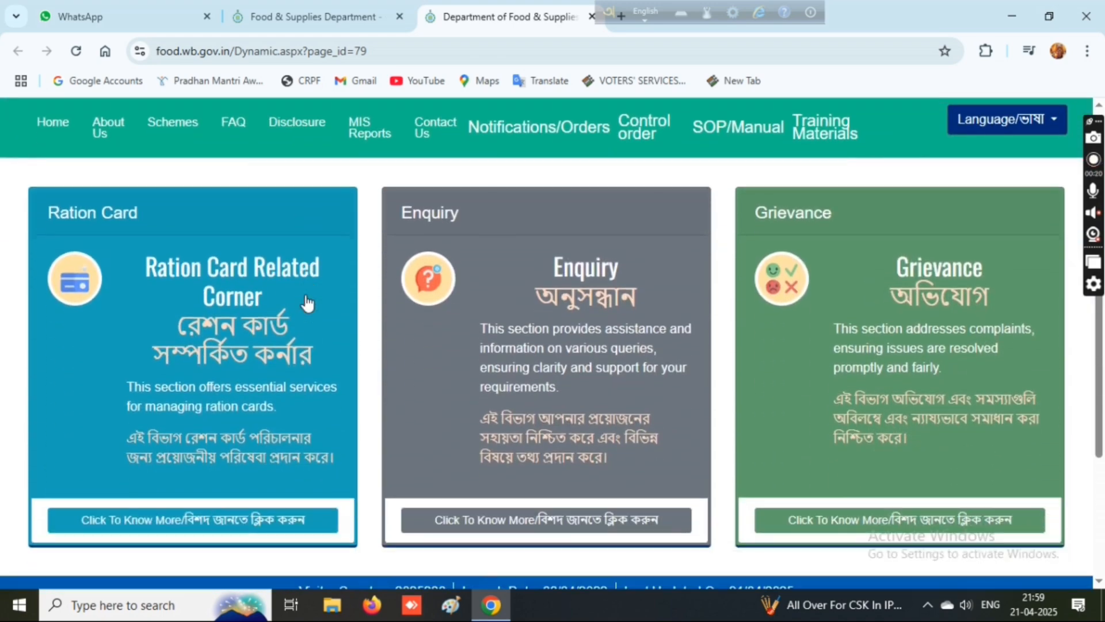
pyautogui.click(255, 283)
pyautogui.scroll(-4, 254, 282)
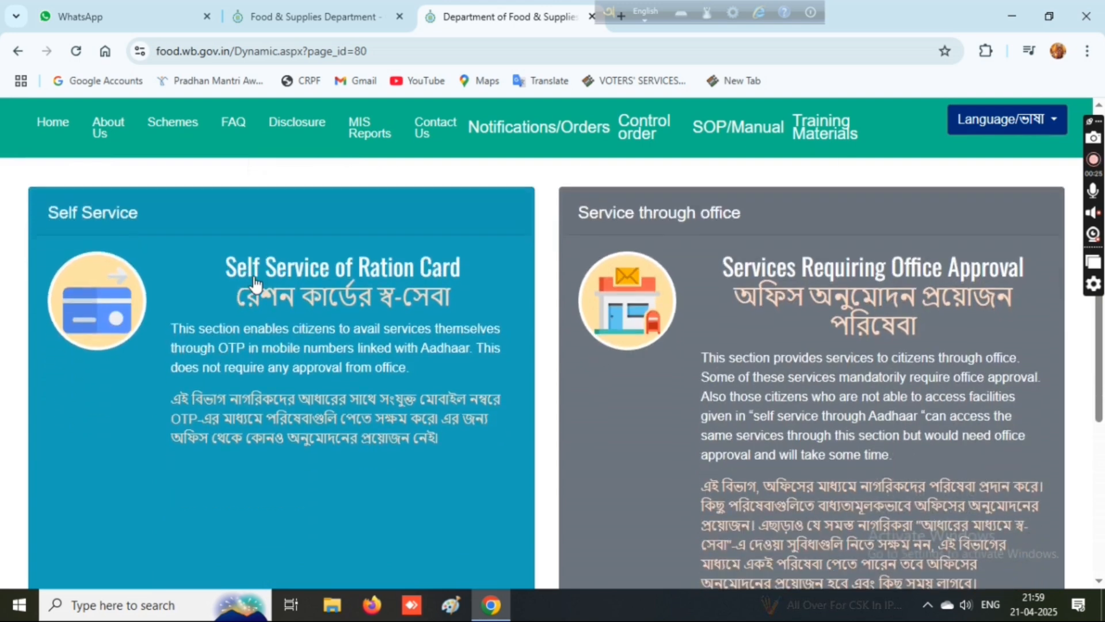
pyautogui.click(826, 274)
pyautogui.scroll(-5, 805, 277)
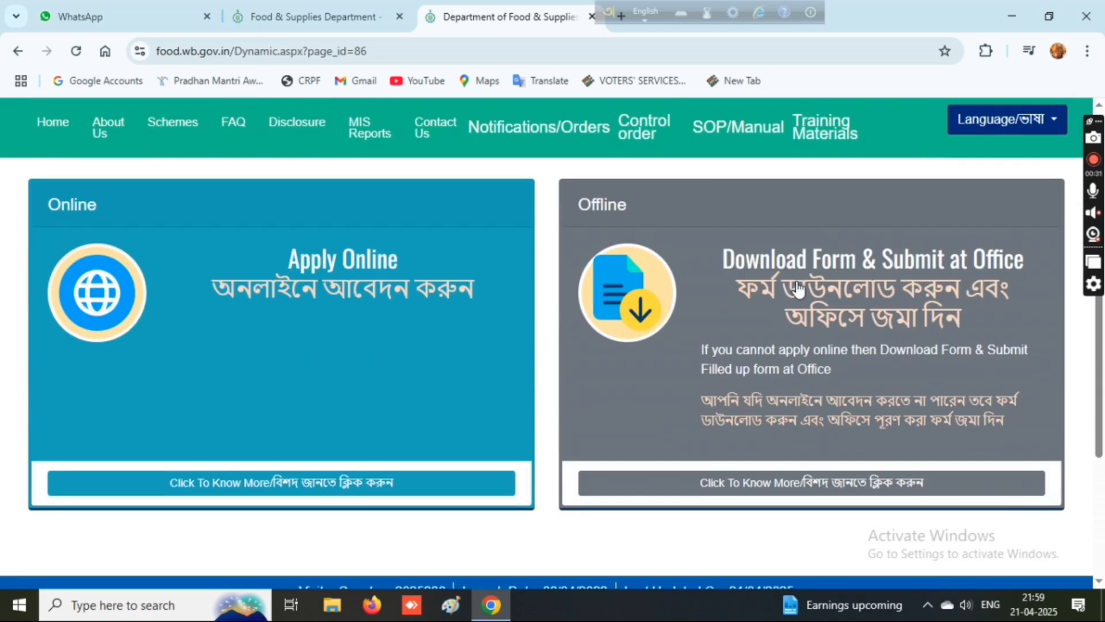
pyautogui.click(320, 275)
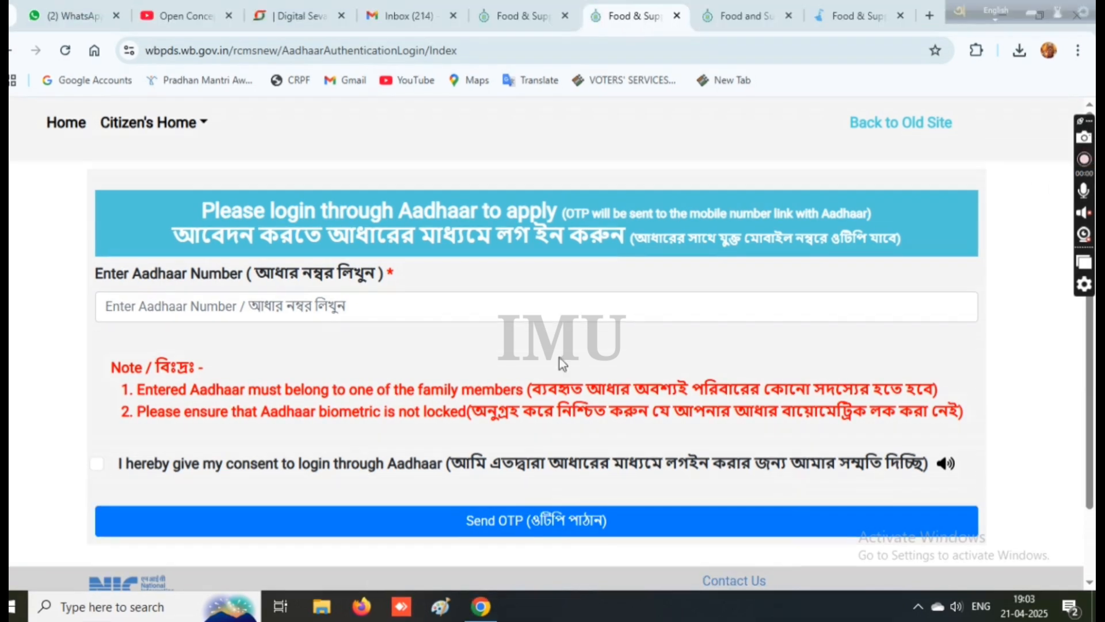
# Enter the applicant's Aadhaar number, give consent to log in through Aadhaar, and request the OTP
pyautogui.click(352, 306)
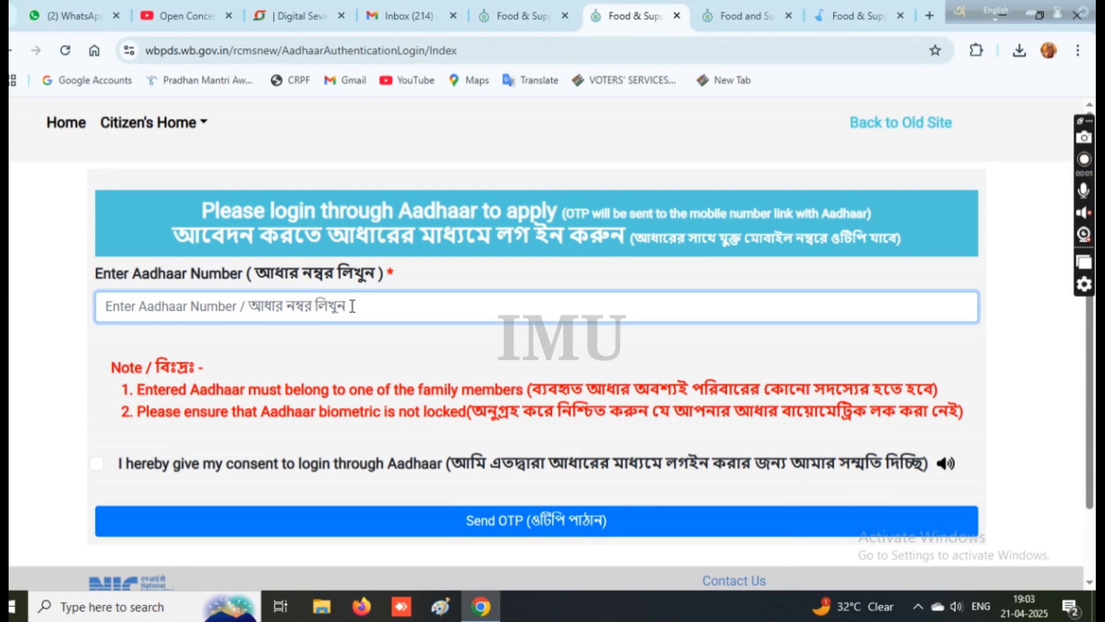
pyautogui.write('95')
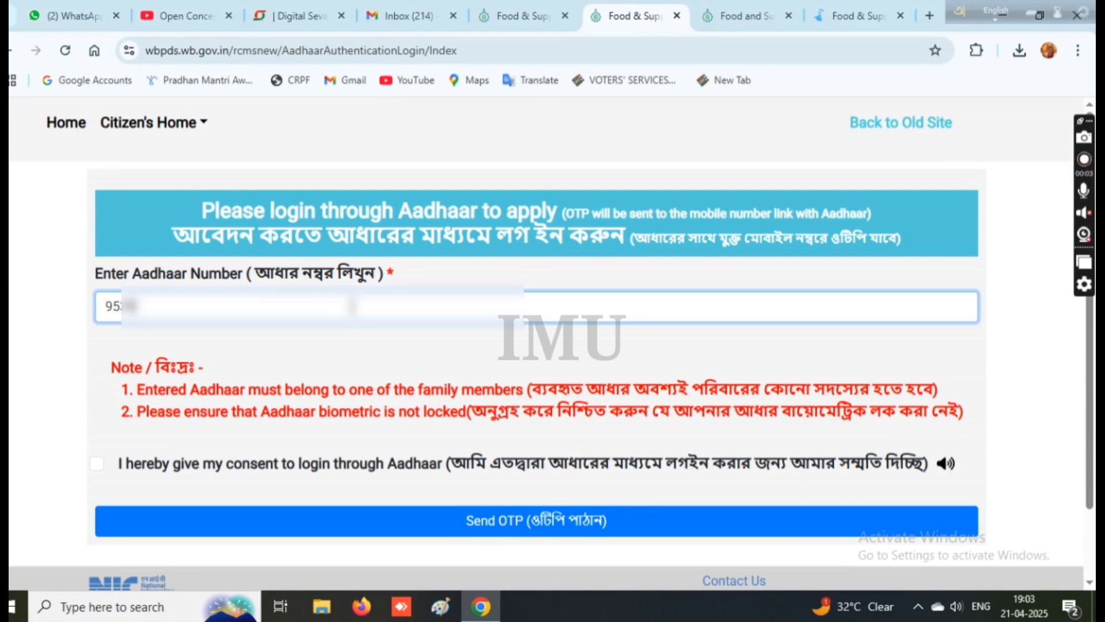
pyautogui.write('3*********')
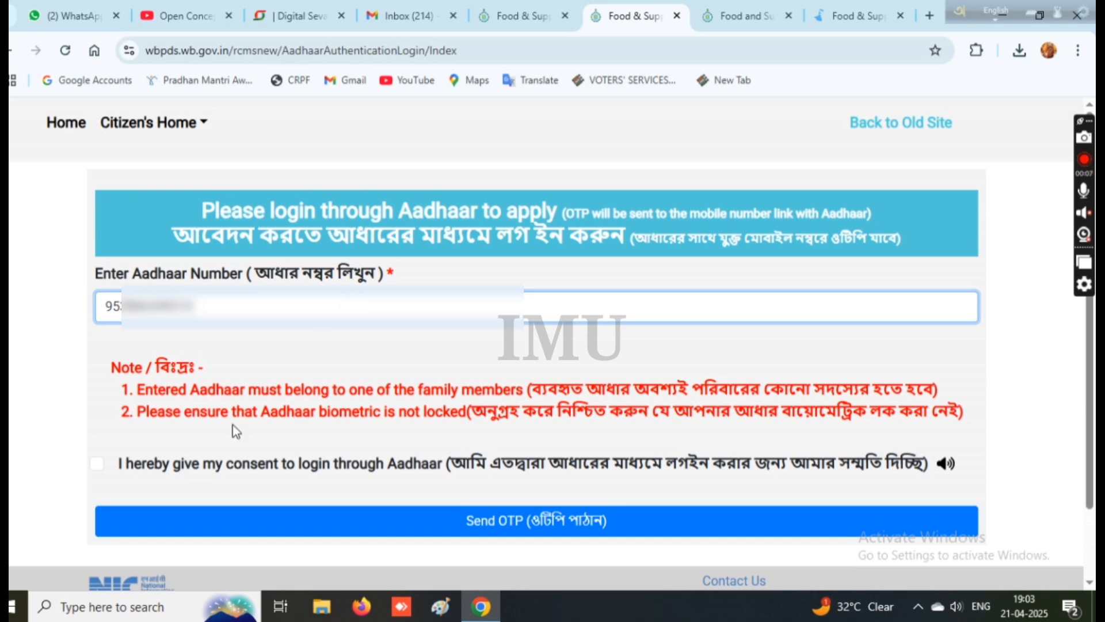
pyautogui.click(95, 464)
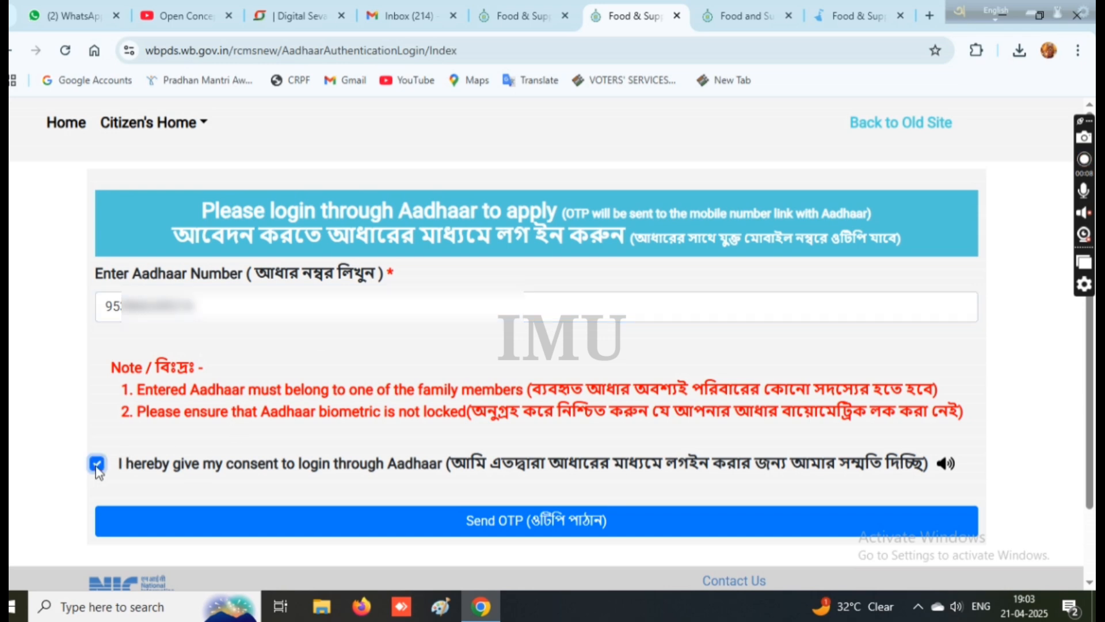
pyautogui.click(487, 525)
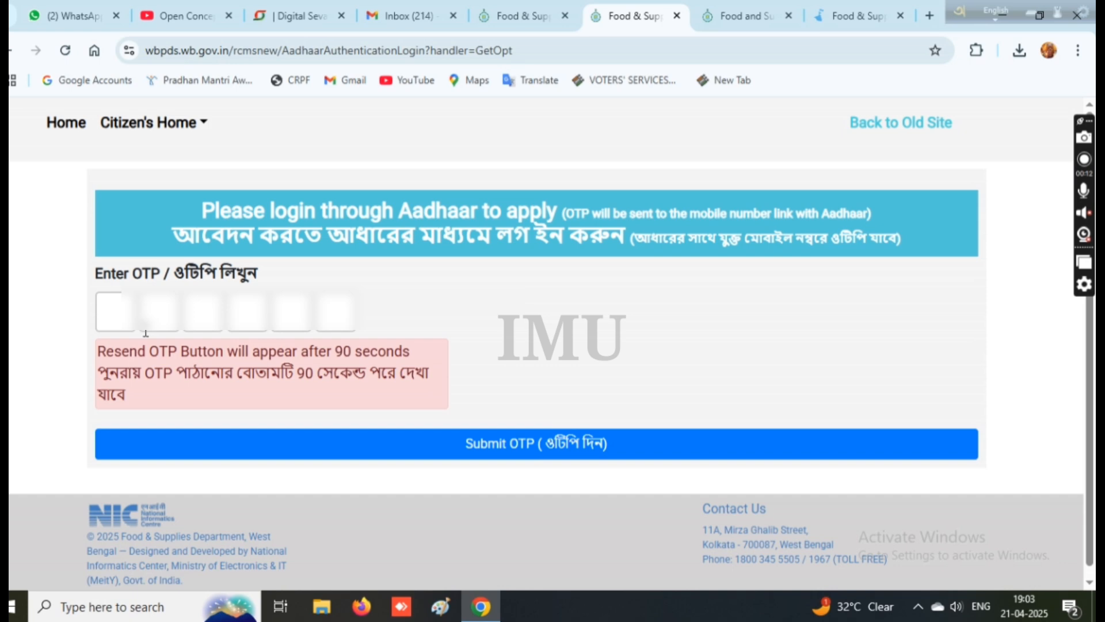
# Enter the received OTP in the verification field and submit it to log in
pyautogui.click(120, 313)
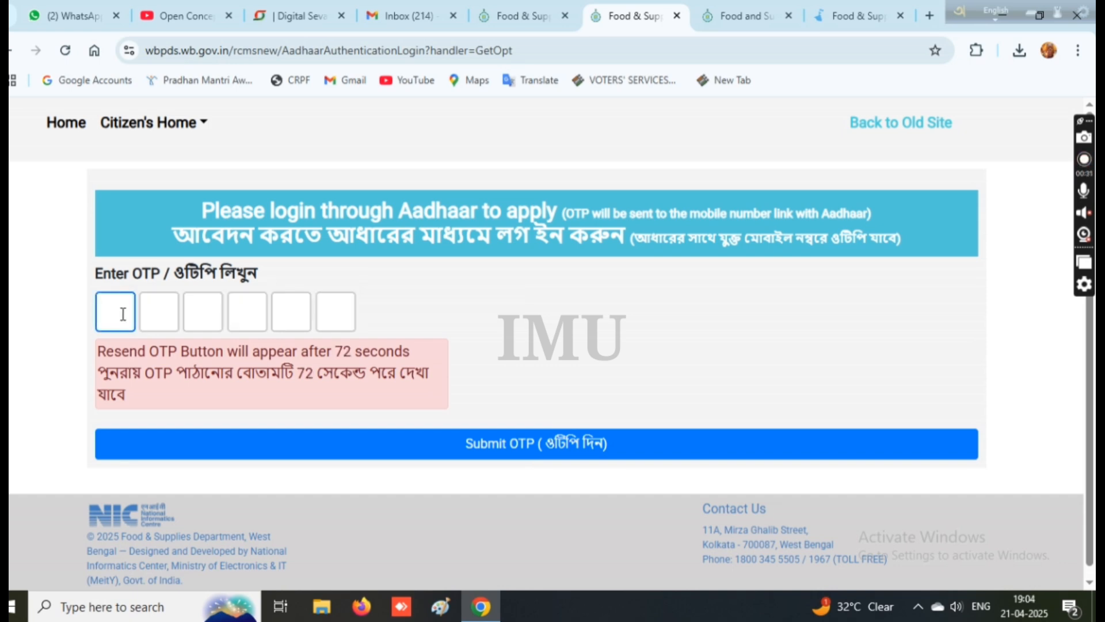
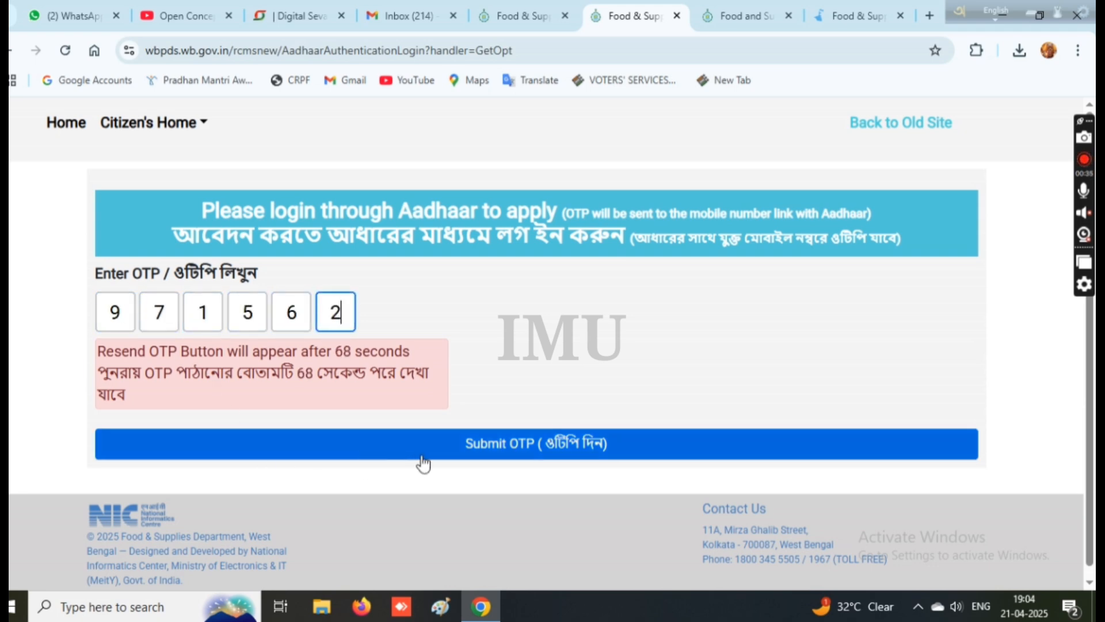
pyautogui.click(502, 447)
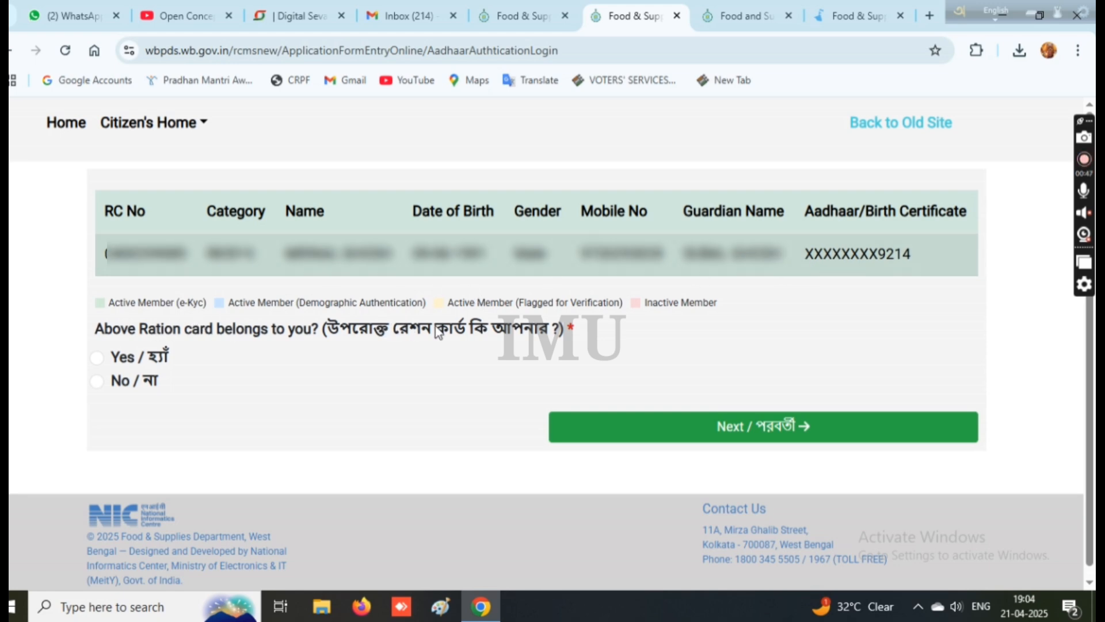
# Answer Yes that the ration card belongs to the applicant and open Form 8 for changing the card category
pyautogui.click(98, 358)
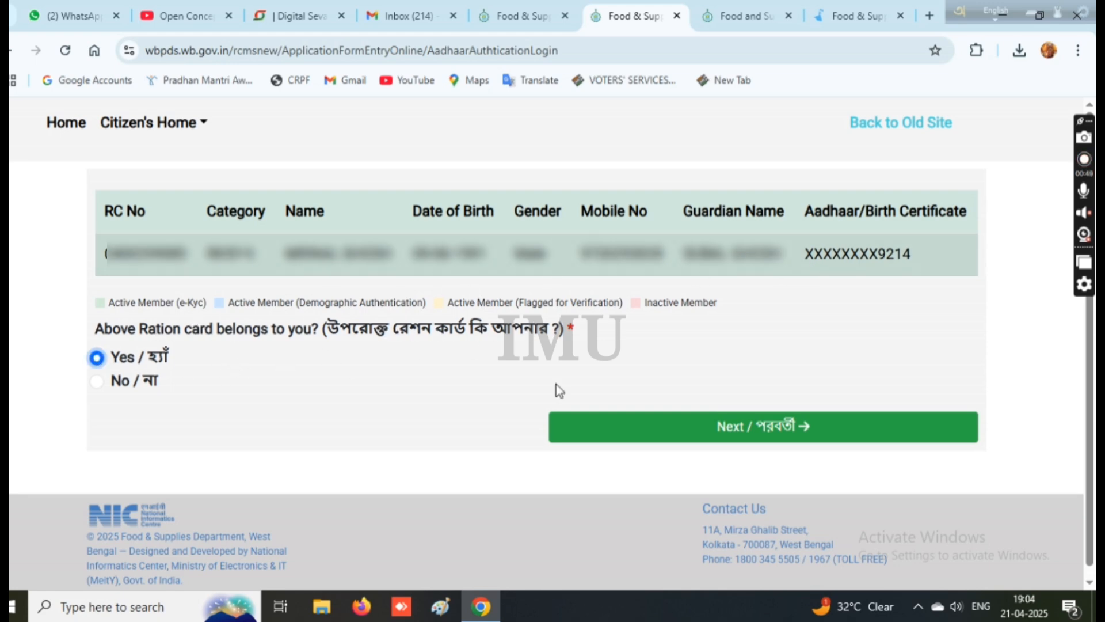
pyautogui.click(763, 423)
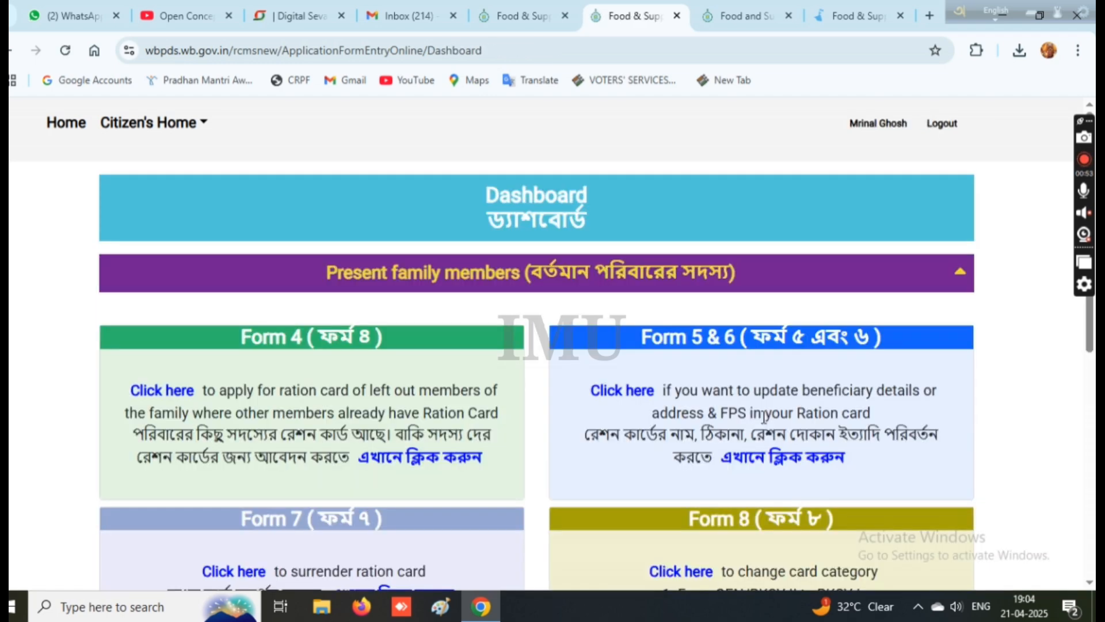
pyautogui.scroll(-1, 638, 413)
pyautogui.scroll(-4, 637, 412)
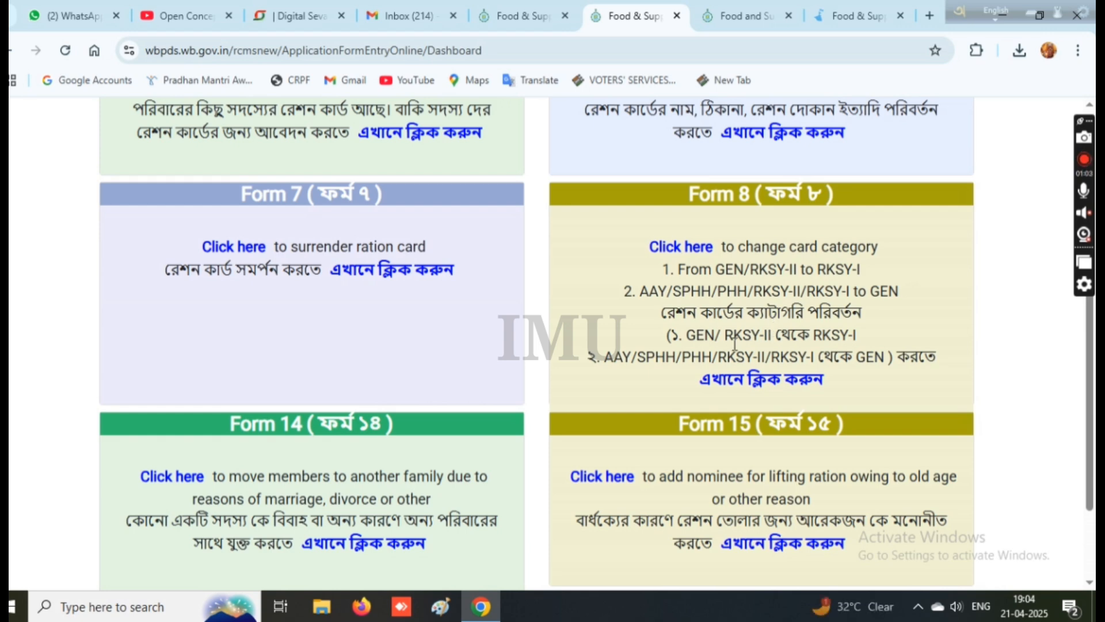
pyautogui.click(781, 381)
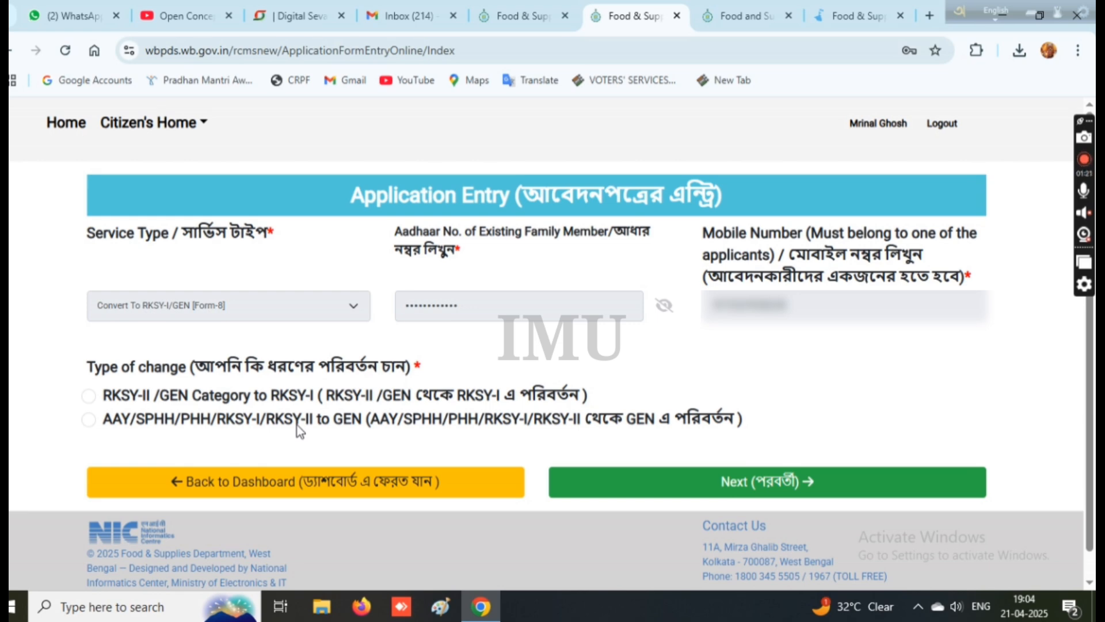
# Choose the RKSY-II/GEN to RKSY-I change and proceed past the existing family member list to Deprivation & Auto-Exclusion
pyautogui.click(89, 395)
pyautogui.click(748, 490)
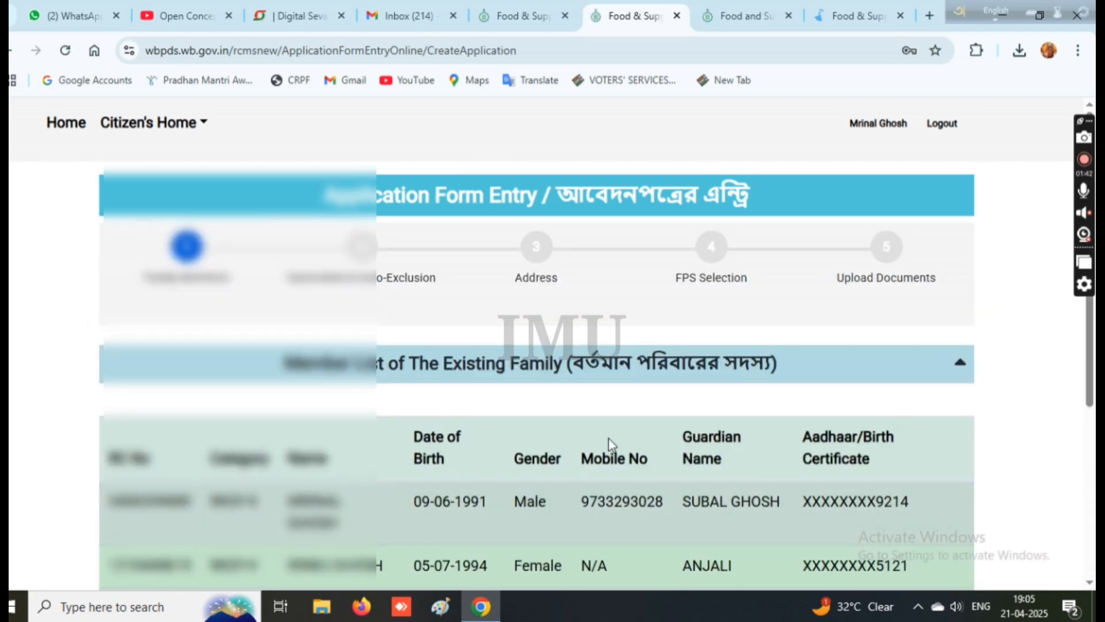
pyautogui.scroll(-3, 609, 439)
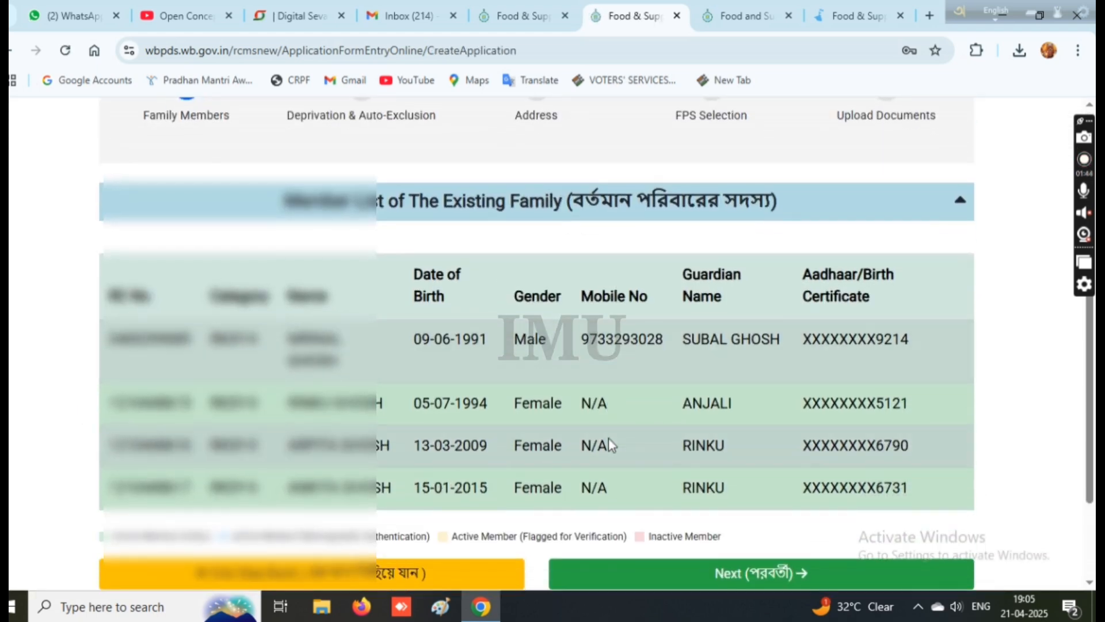
pyautogui.scroll(-2, 609, 438)
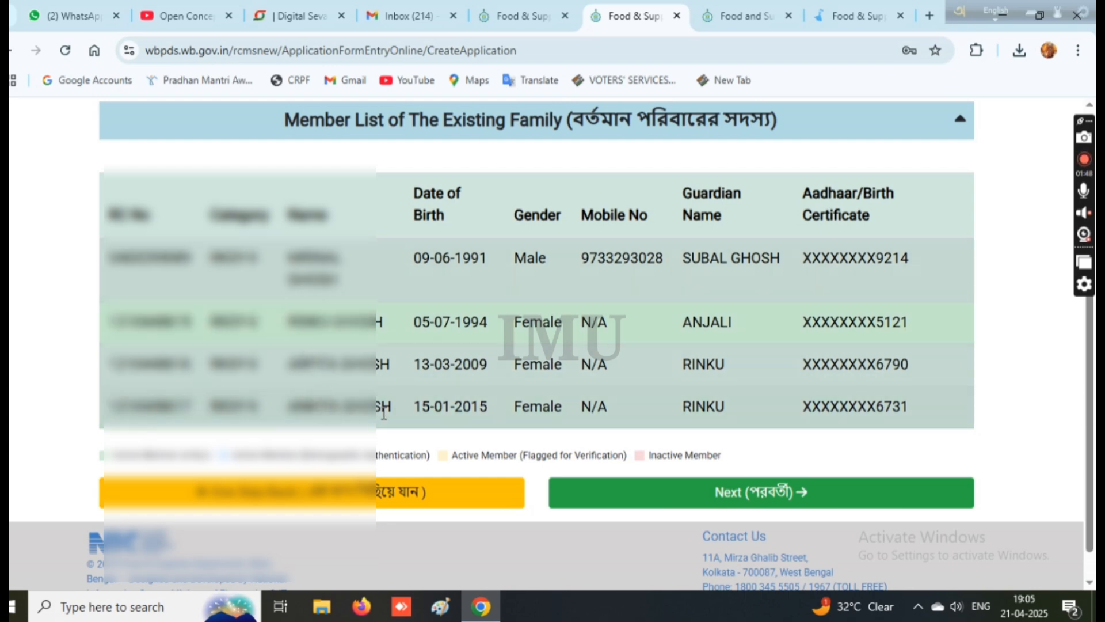
pyautogui.click(764, 500)
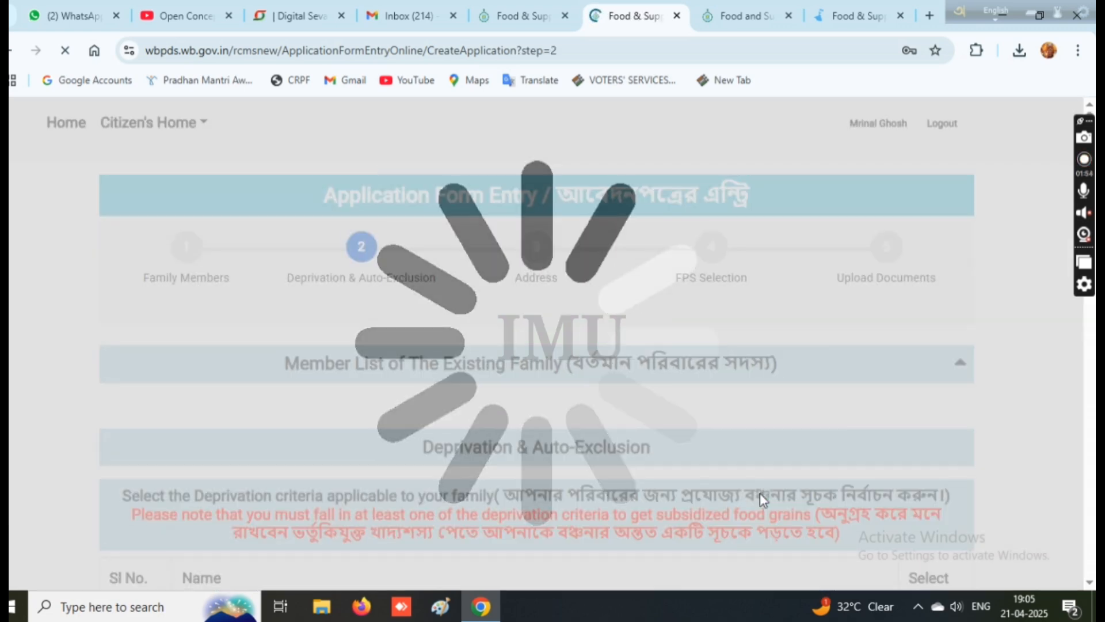
# Examine the family deprivation criteria and the auto-exclusion criteria listed in the application form
pyautogui.scroll(-1, 658, 425)
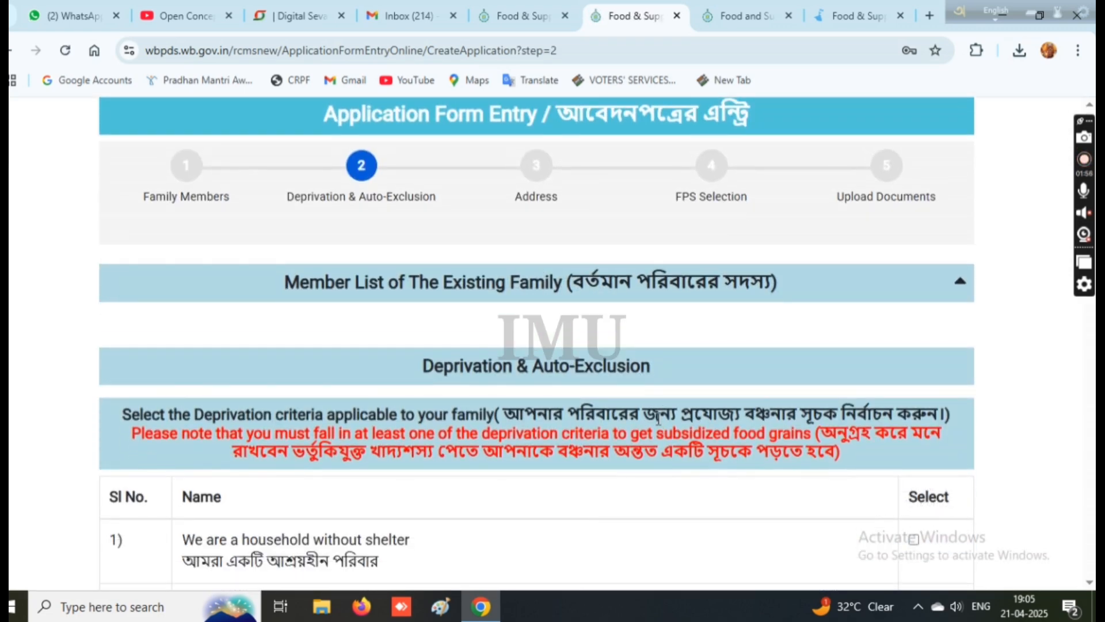
pyautogui.scroll(-2, 657, 418)
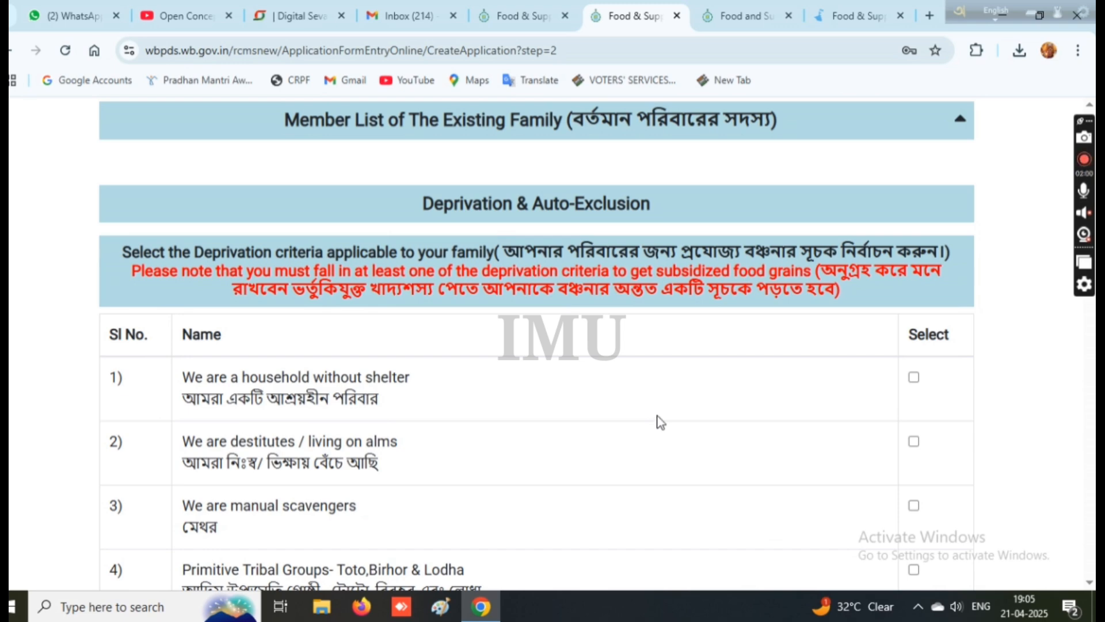
pyautogui.scroll(-1, 658, 421)
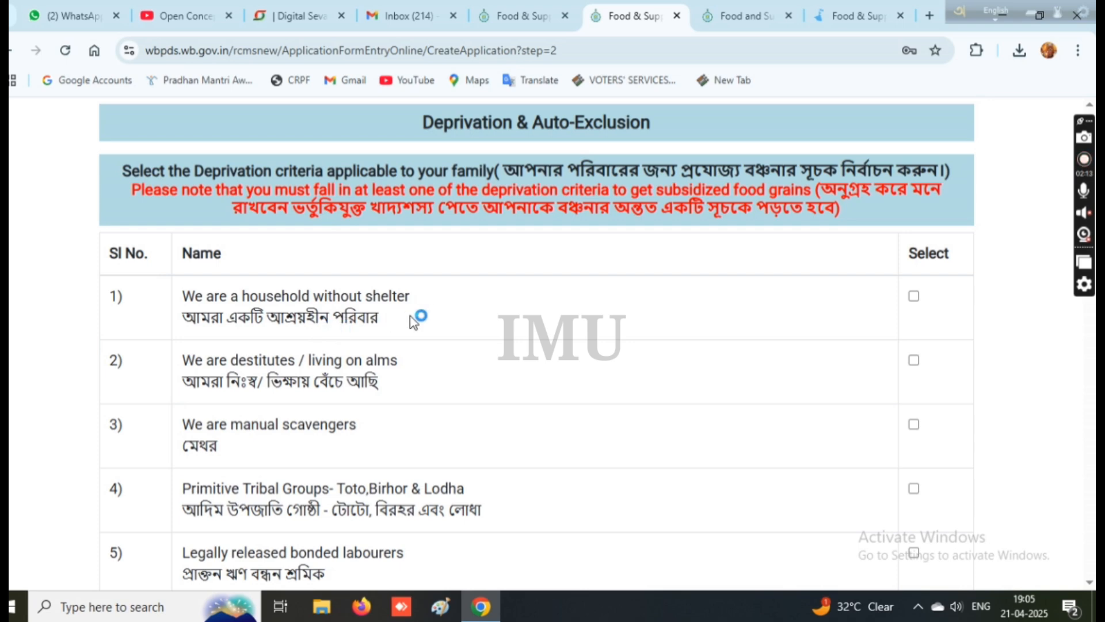
pyautogui.scroll(-1, 413, 323)
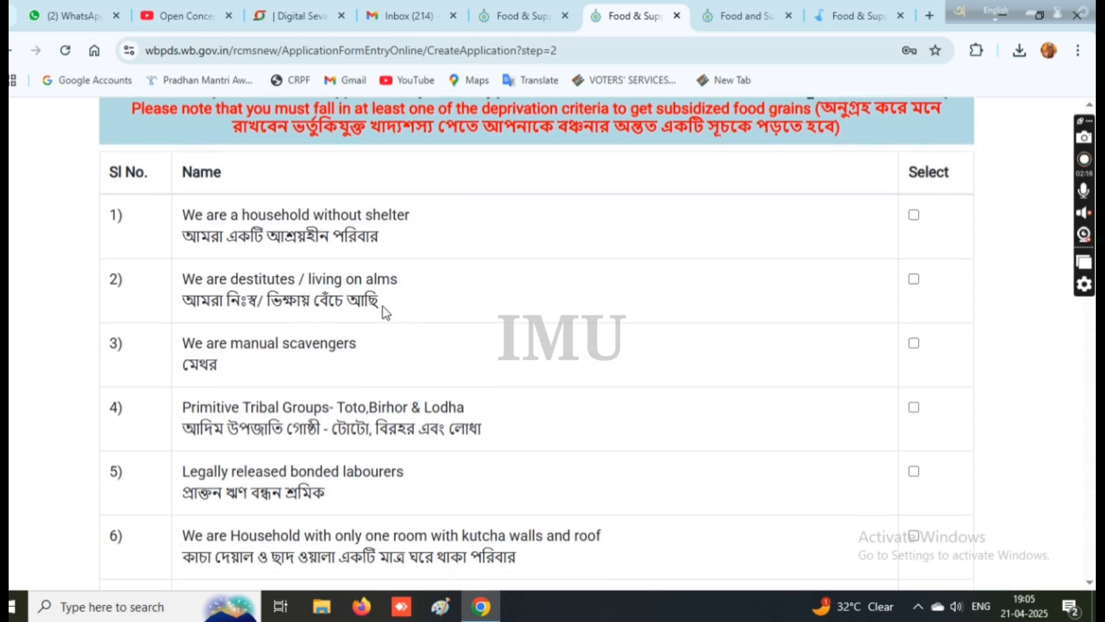
pyautogui.scroll(-1, 400, 306)
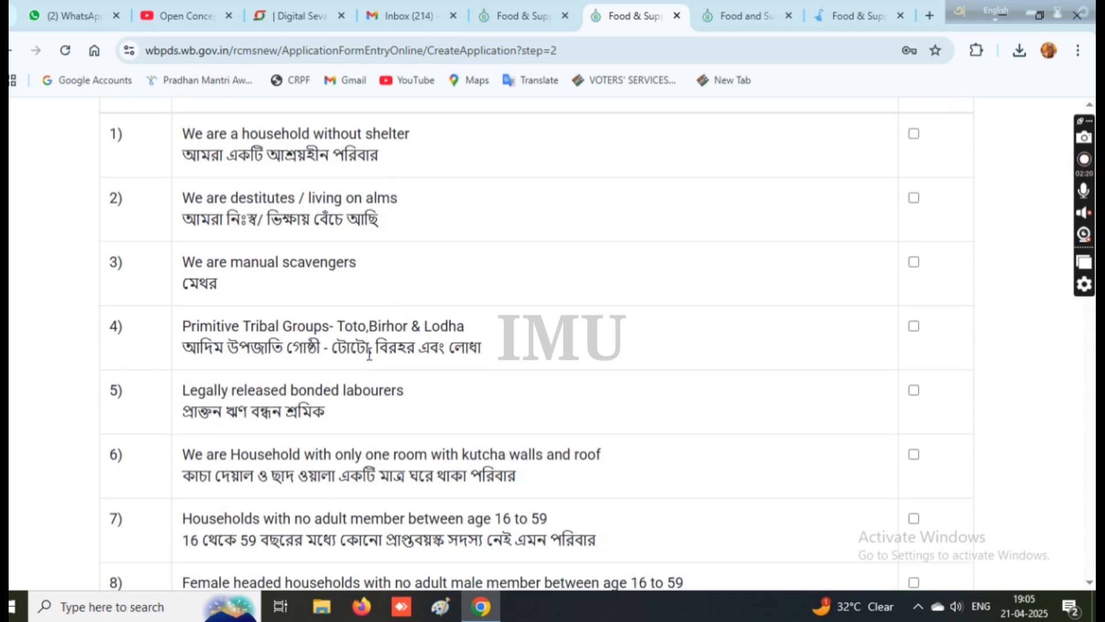
pyautogui.scroll(-1, 421, 352)
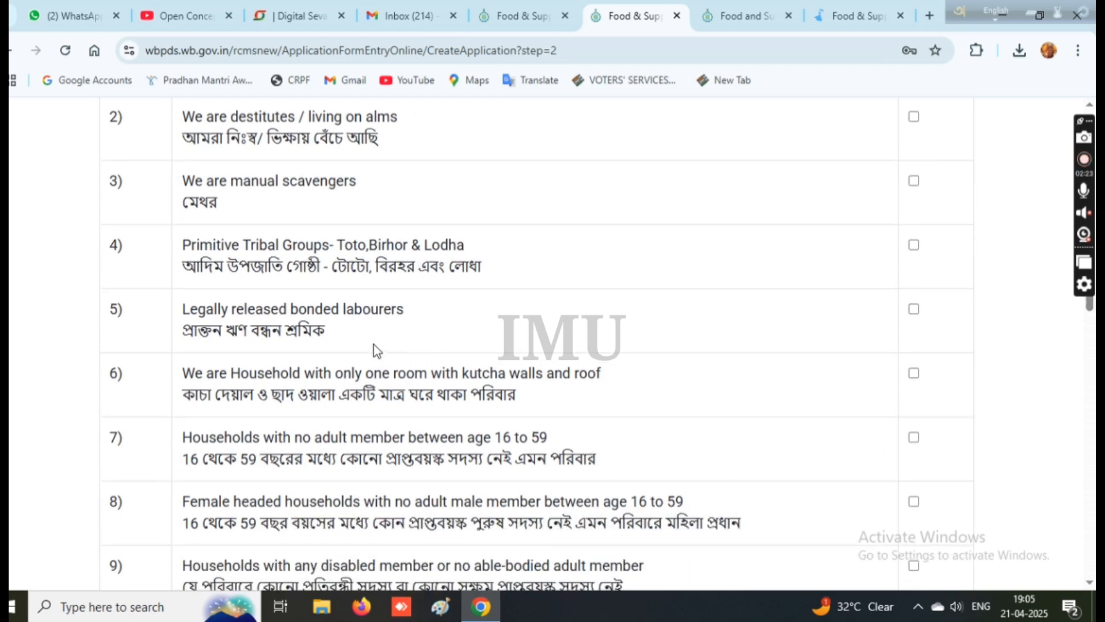
pyautogui.scroll(-1, 377, 350)
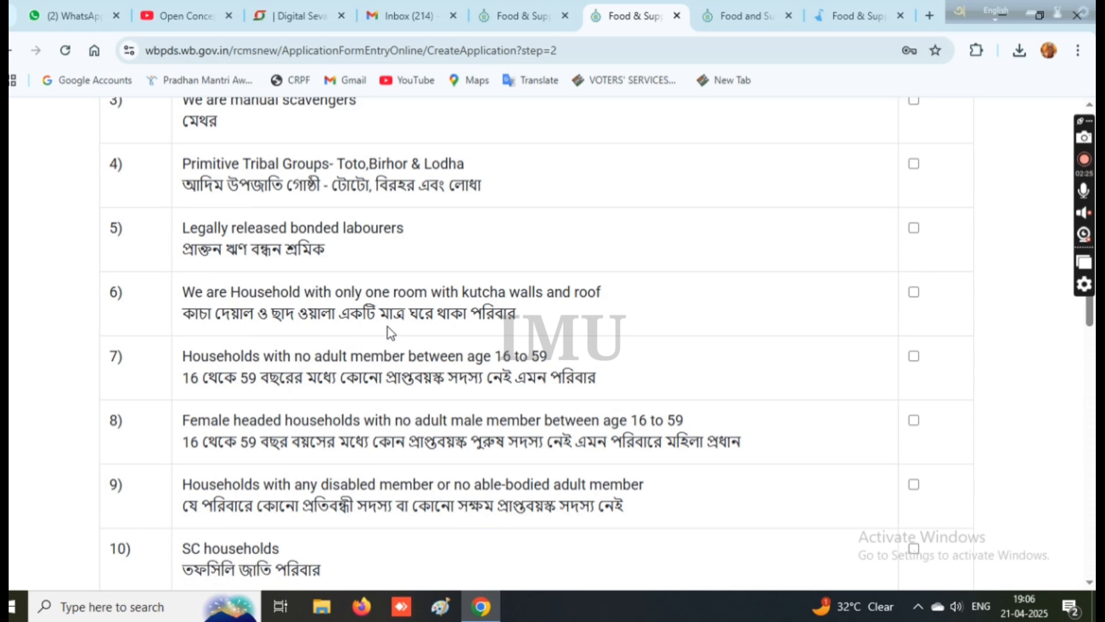
pyautogui.scroll(-1, 388, 327)
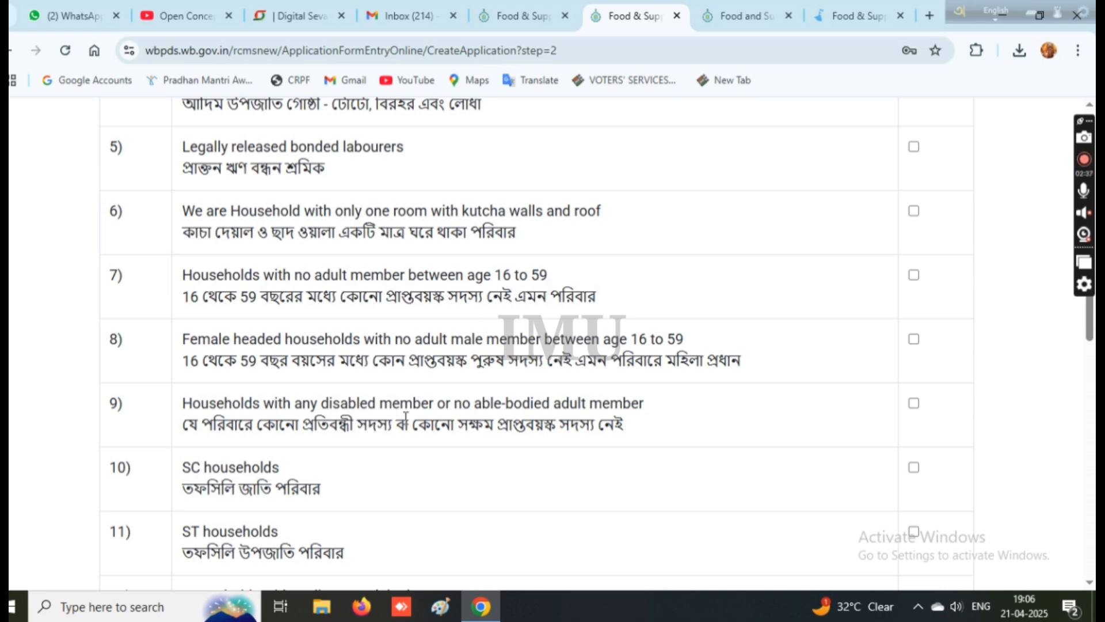
pyautogui.scroll(-1, 450, 414)
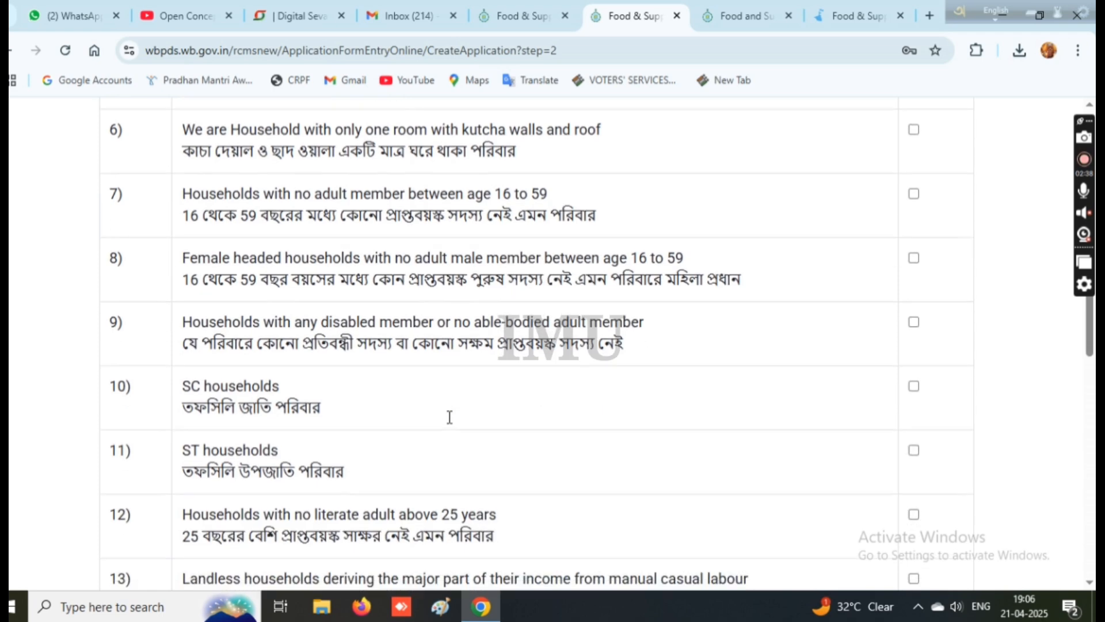
pyautogui.scroll(-1, 450, 423)
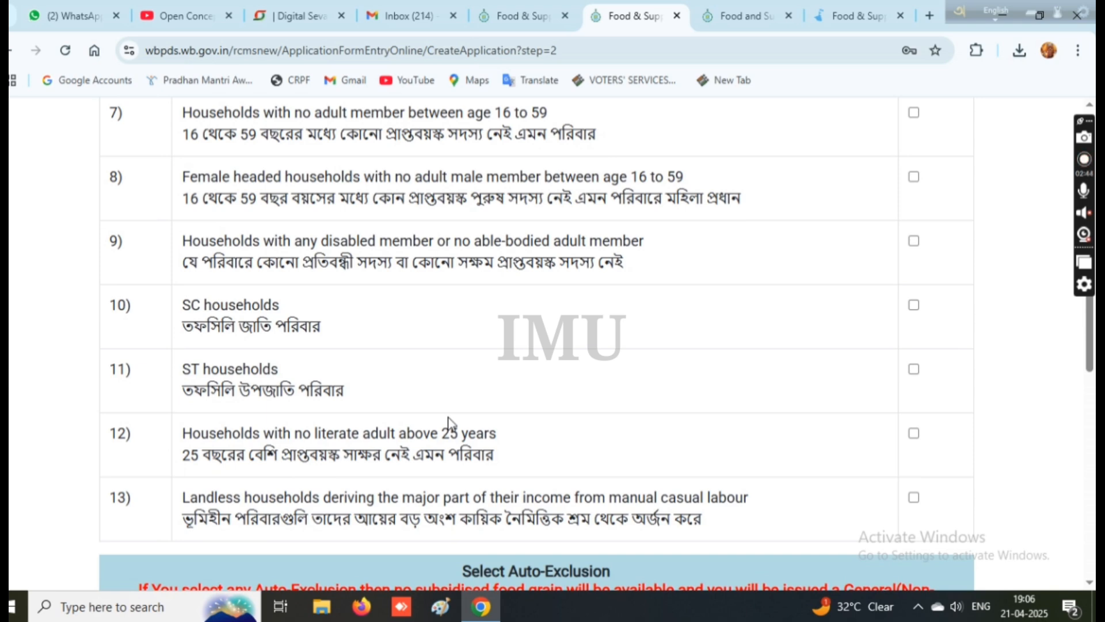
pyautogui.scroll(-6, 449, 423)
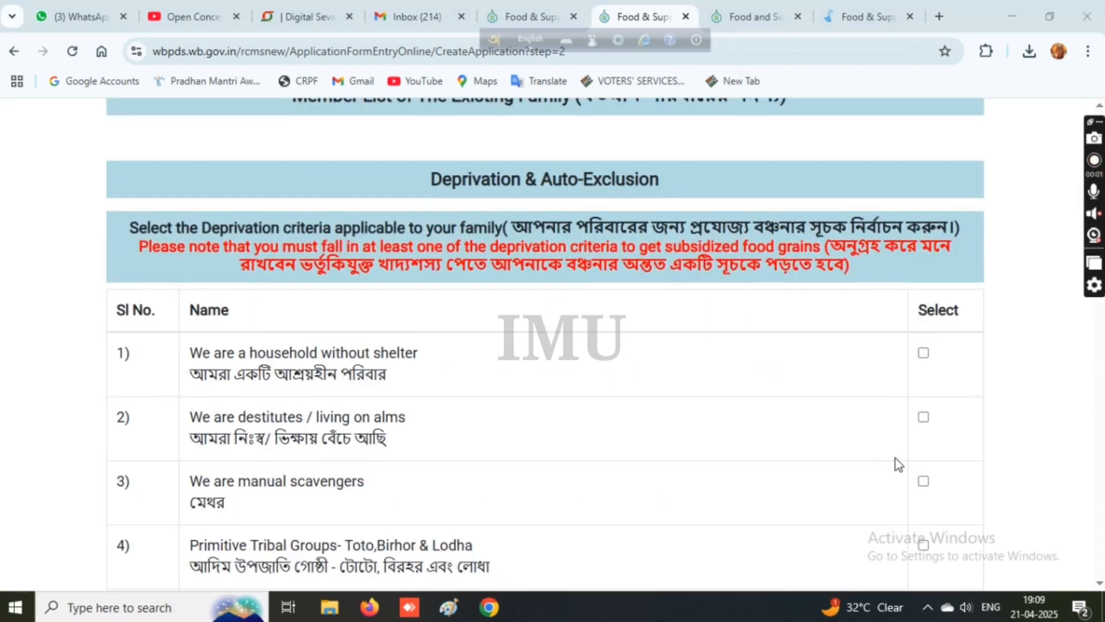
pyautogui.scroll(-3, 899, 462)
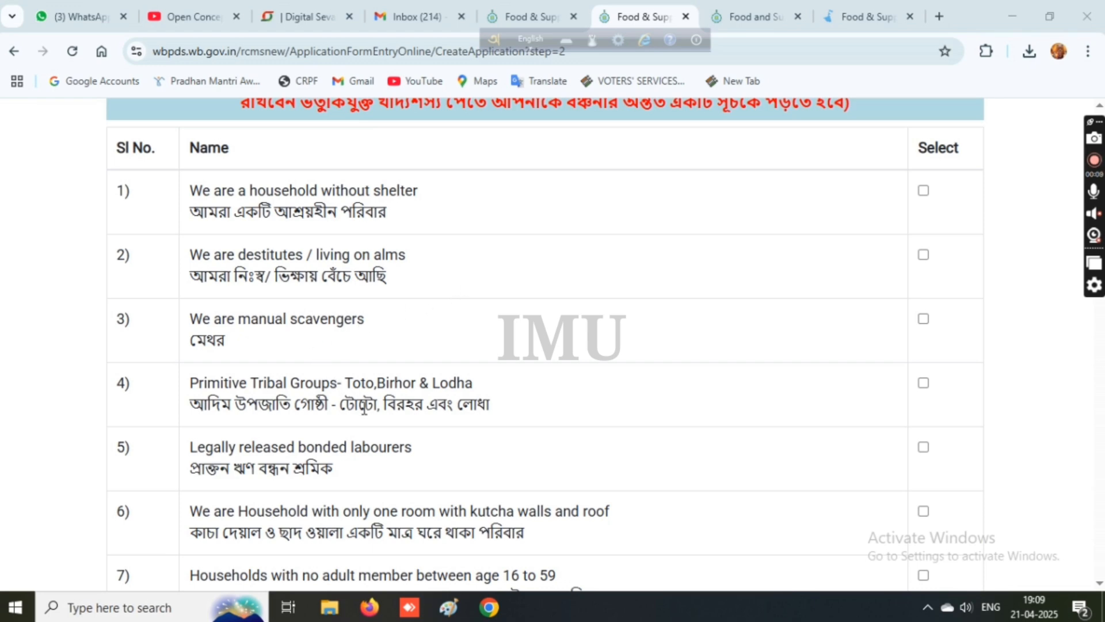
# Select the deprivation criterion for a household with only one room with kutcha walls and roof, and proceed to the Address stage
pyautogui.scroll(-2, 364, 406)
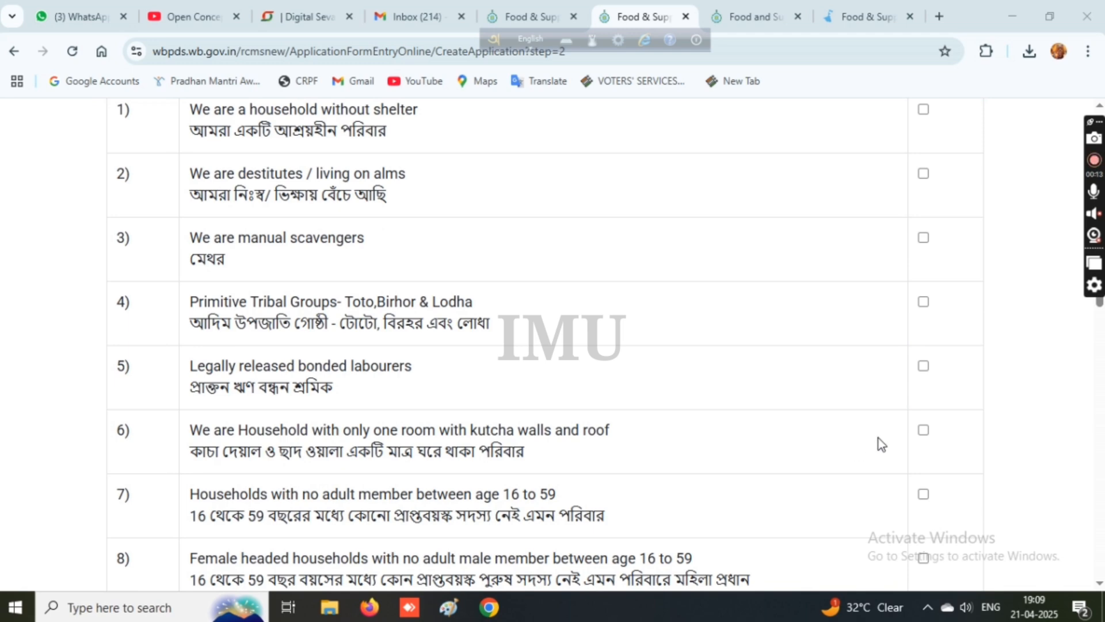
pyautogui.click(923, 432)
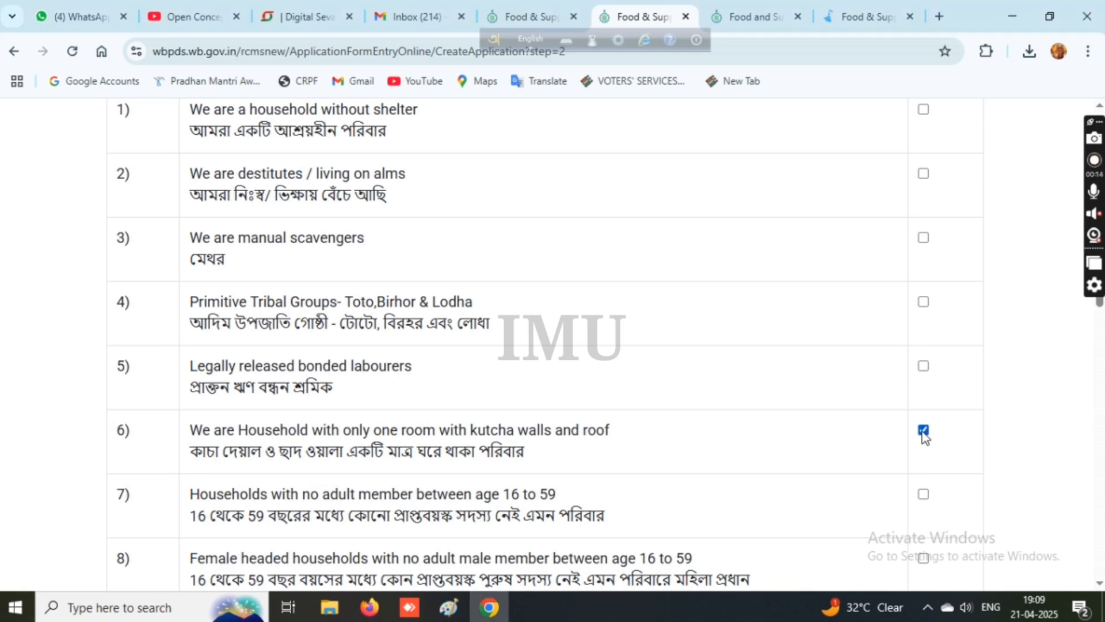
pyautogui.scroll(-10, 923, 431)
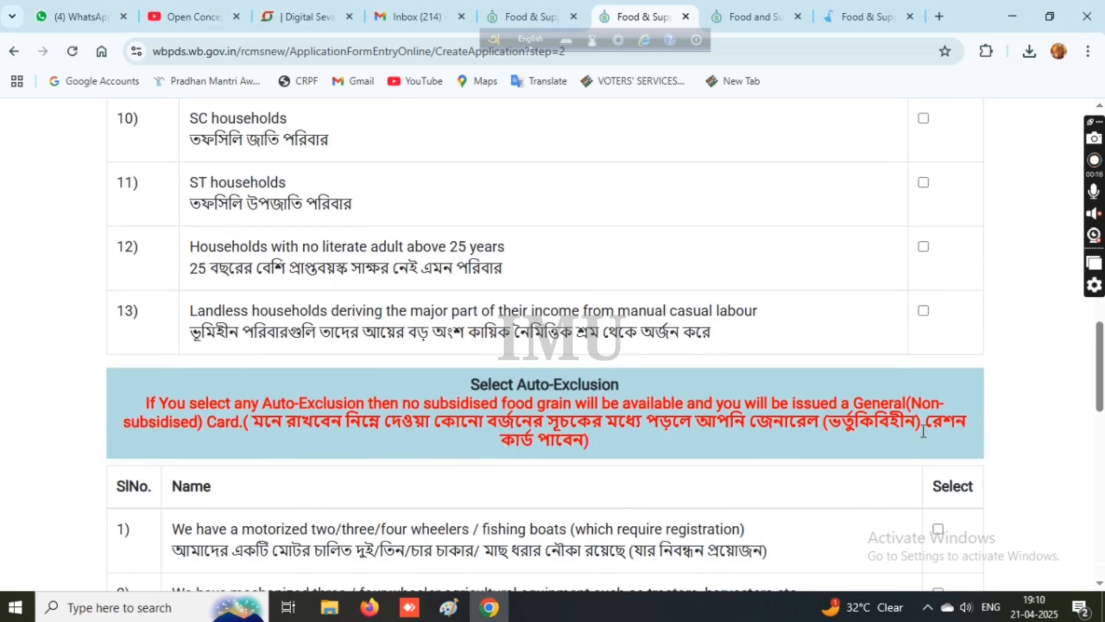
pyautogui.scroll(-14, 923, 432)
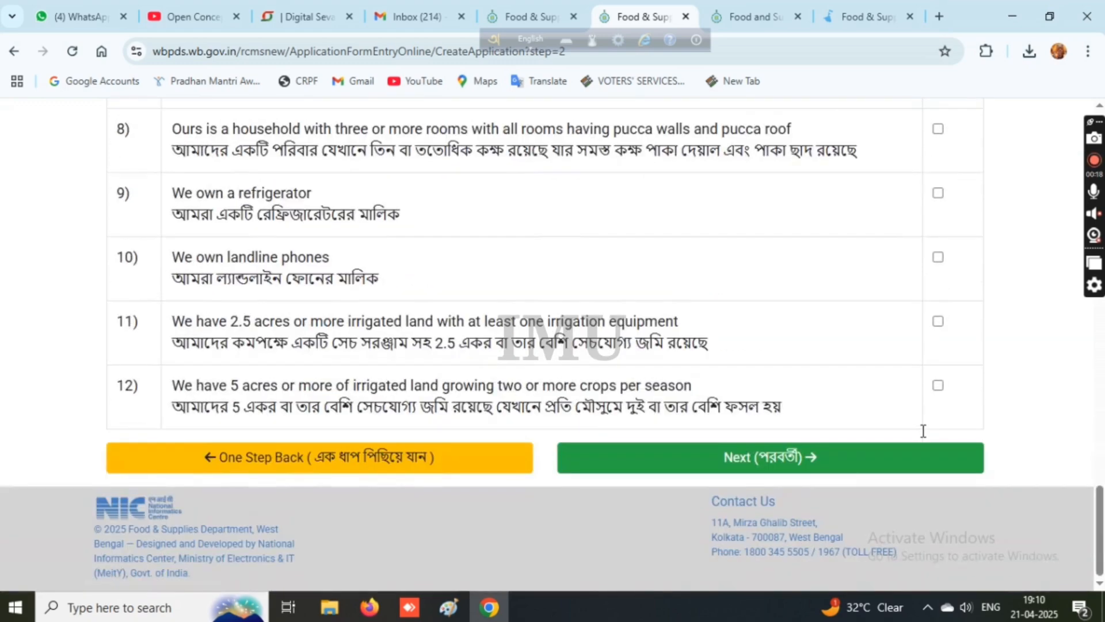
pyautogui.click(795, 455)
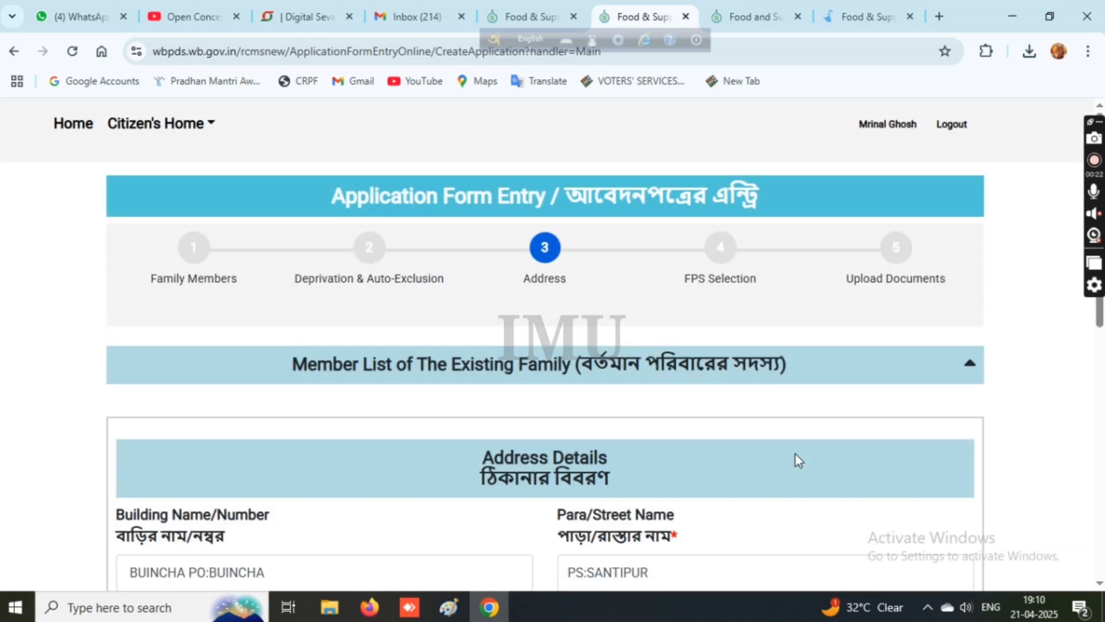
# Change the gram panchayat and the village/ward in the address details to those of the applicant's current address
pyautogui.scroll(-4, 796, 454)
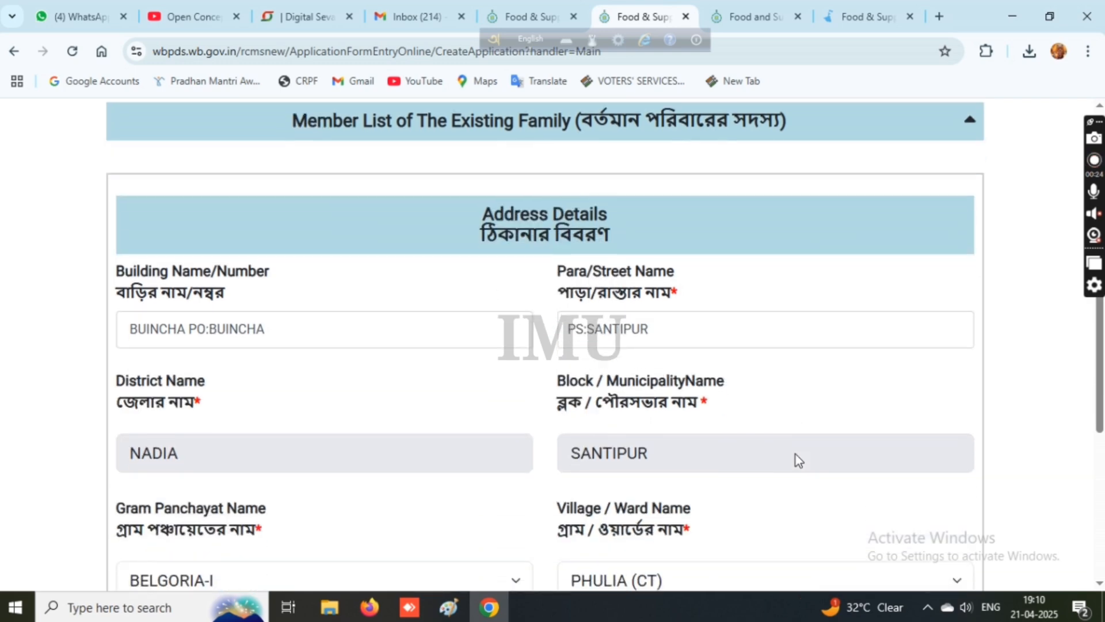
pyautogui.scroll(-1, 795, 454)
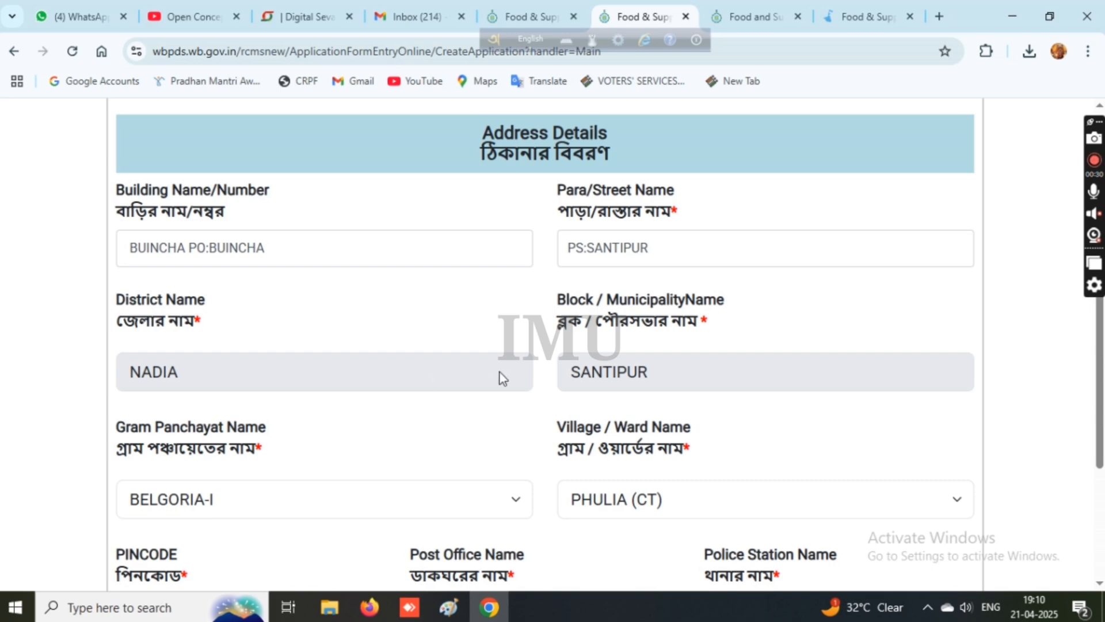
pyautogui.scroll(-1, 465, 416)
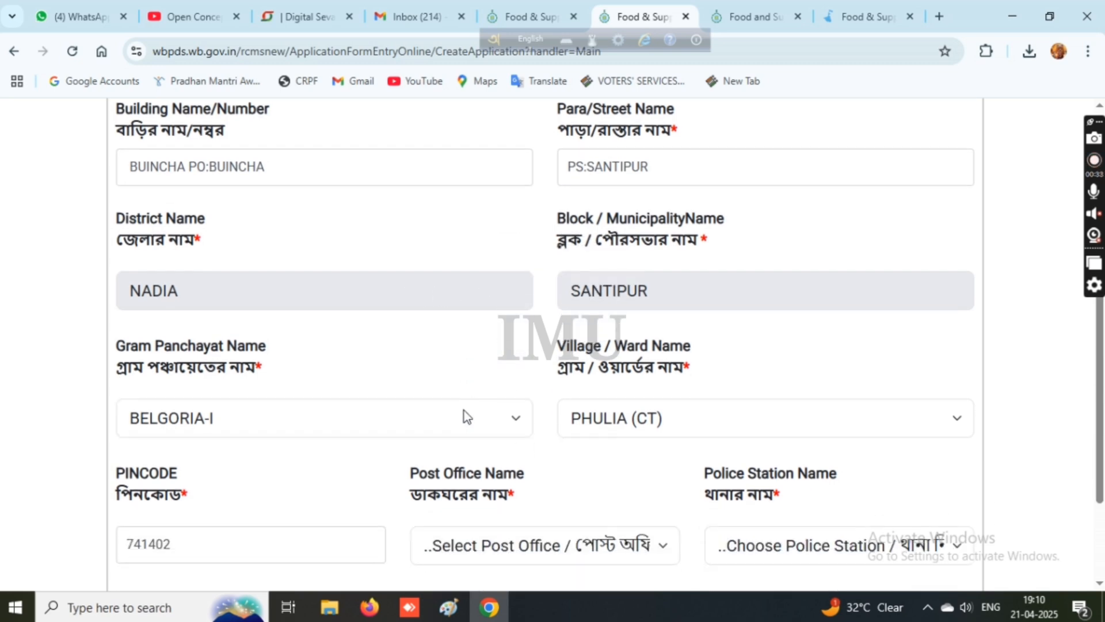
pyautogui.click(412, 419)
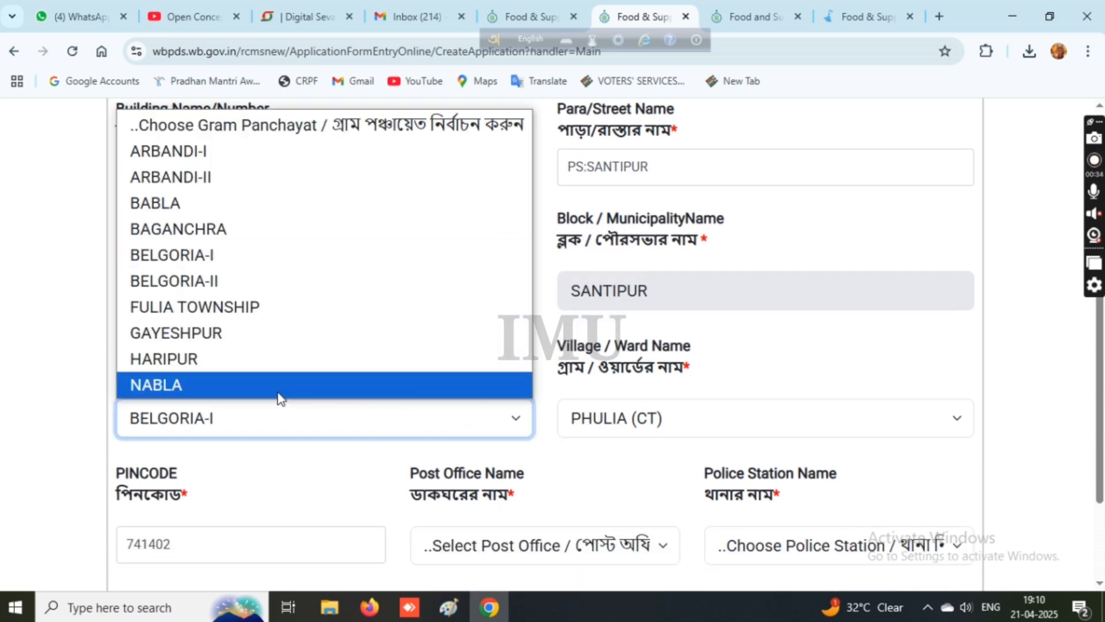
pyautogui.click(277, 392)
pyautogui.click(778, 422)
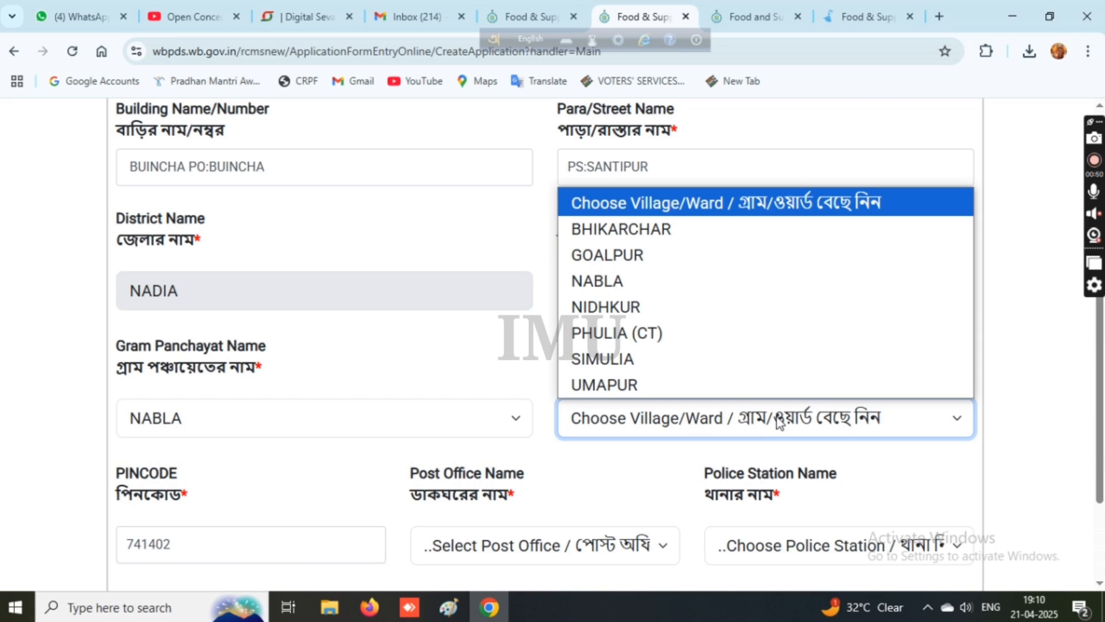
pyautogui.click(679, 307)
# Replace the postal code in the address details with the applicant's current one so the matching post offices load
pyautogui.scroll(-1, 702, 379)
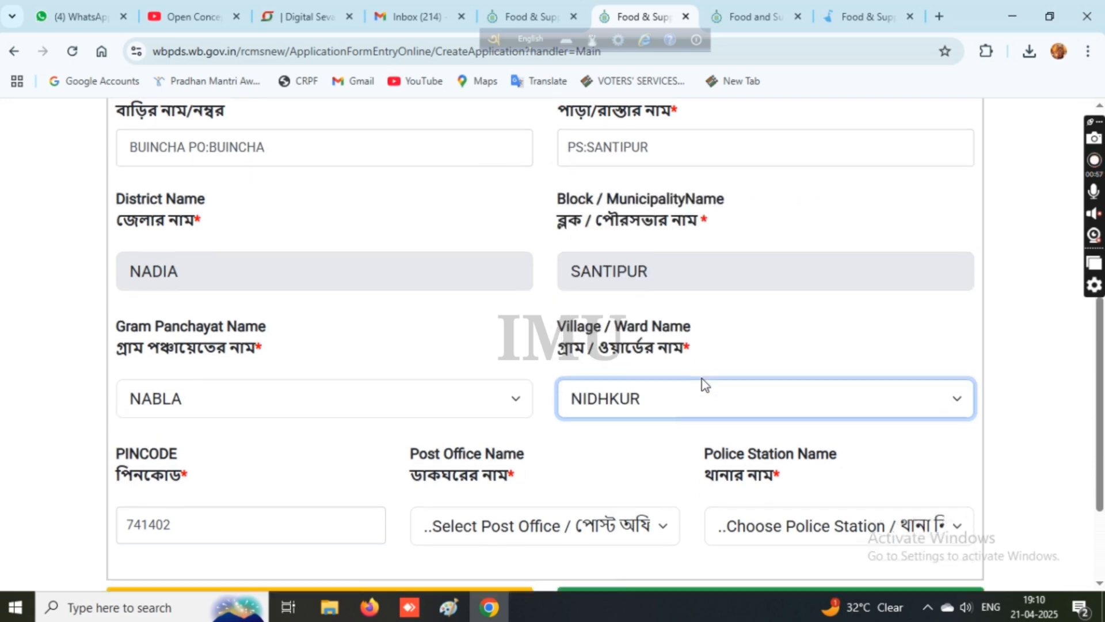
pyautogui.scroll(-1, 702, 384)
pyautogui.click(530, 464)
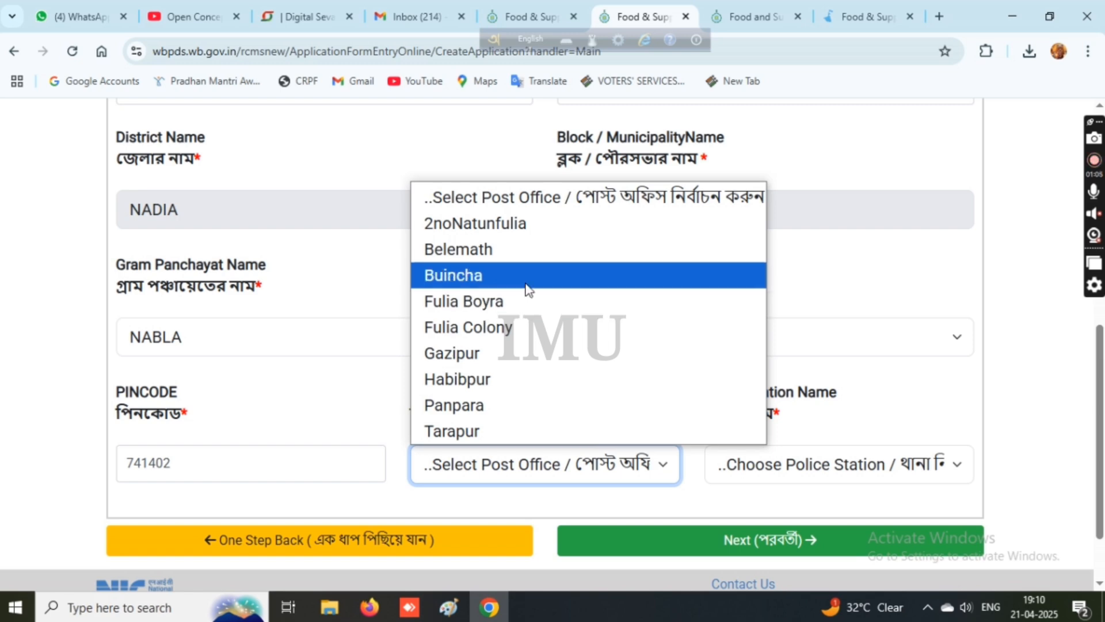
pyautogui.click(826, 294)
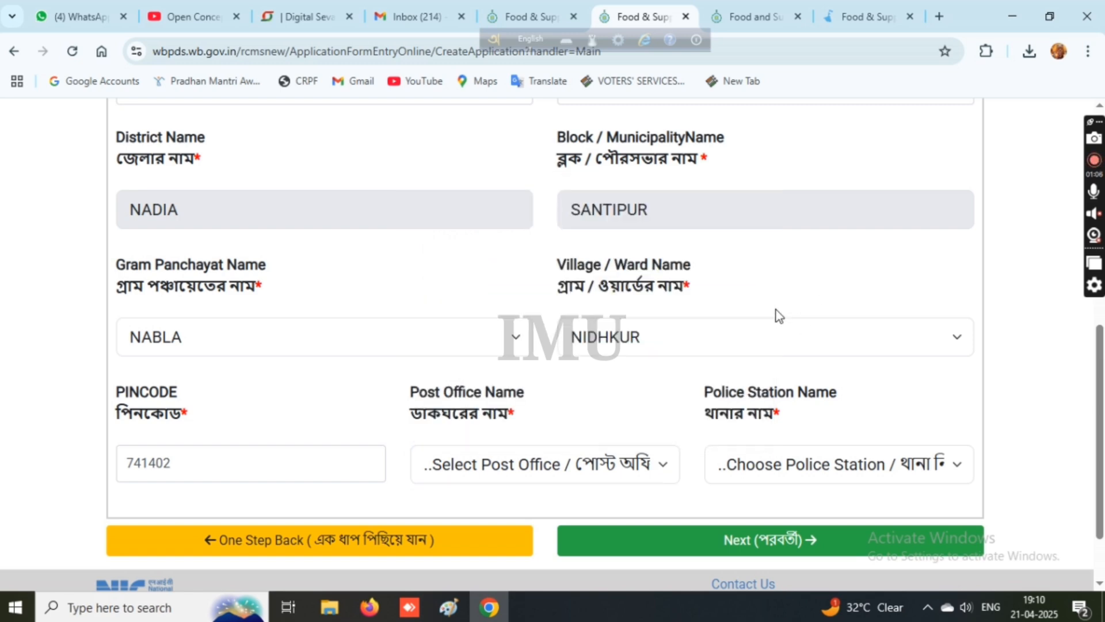
pyautogui.click(288, 464)
pyautogui.press('BackSpace')
pyautogui.press('BackSpace')
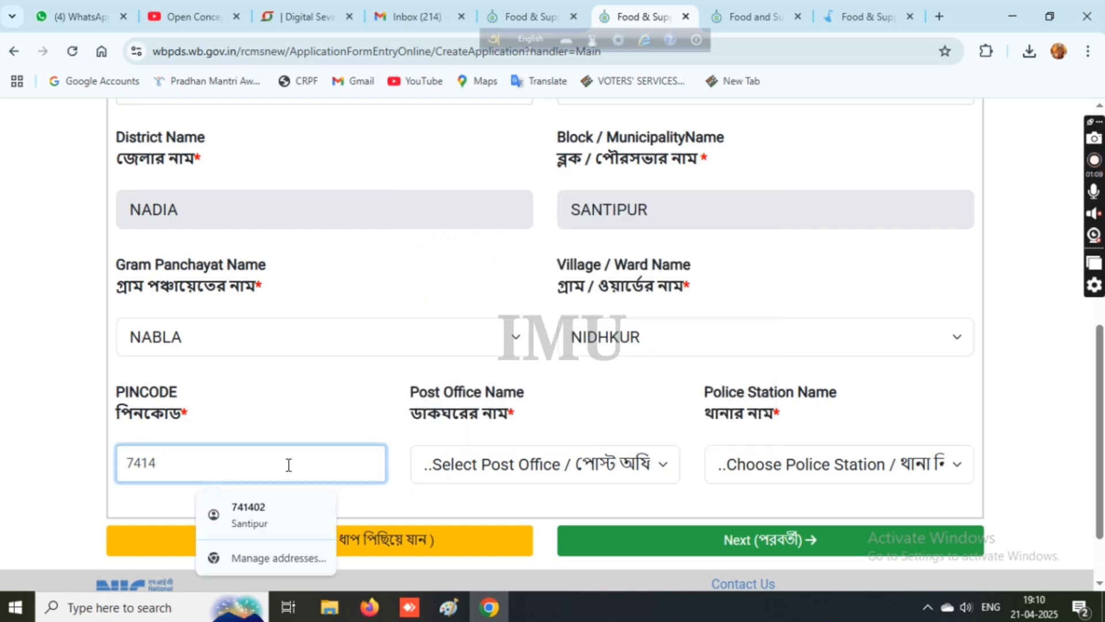
pyautogui.press('BackSpace')
pyautogui.write('121')
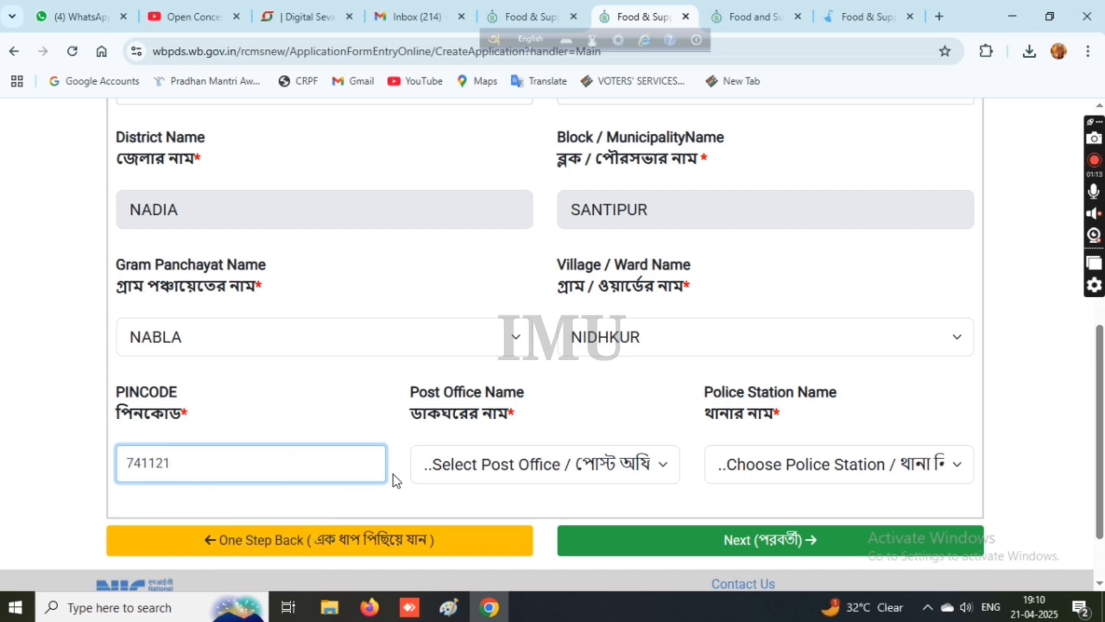
pyautogui.press('Tab')
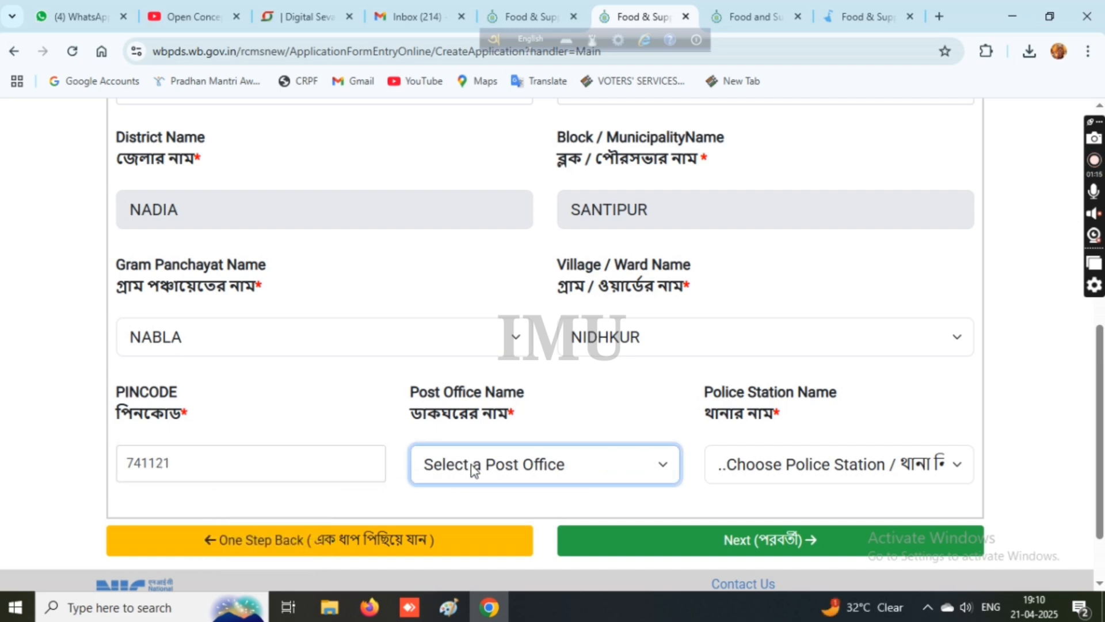
# Choose the applicant's post office and police station, and proceed to FPS Selection
pyautogui.click(474, 469)
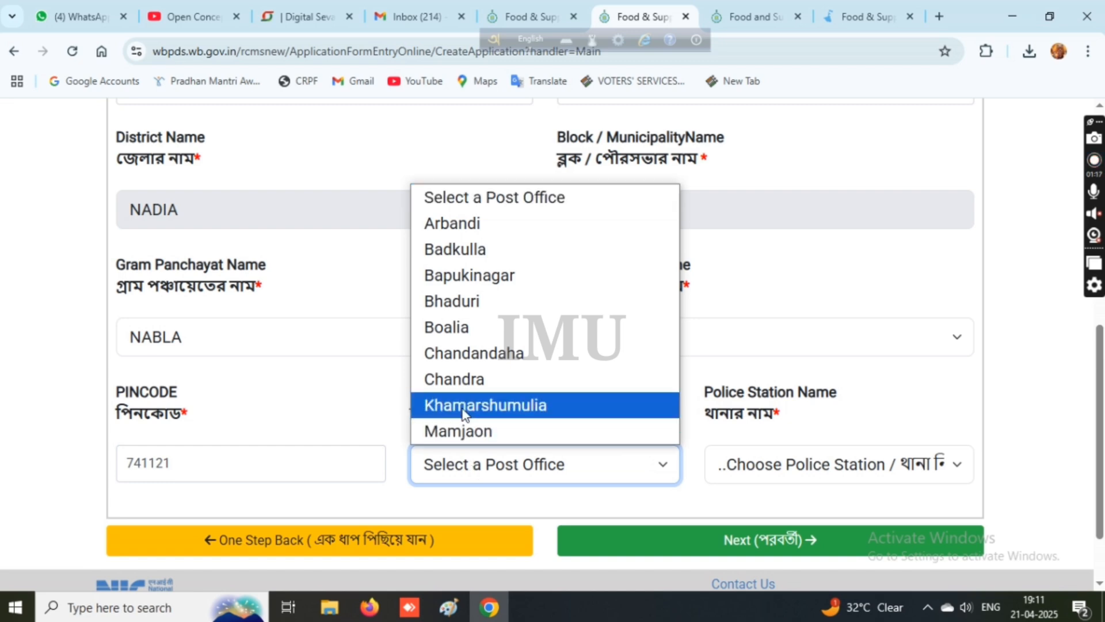
pyautogui.click(459, 339)
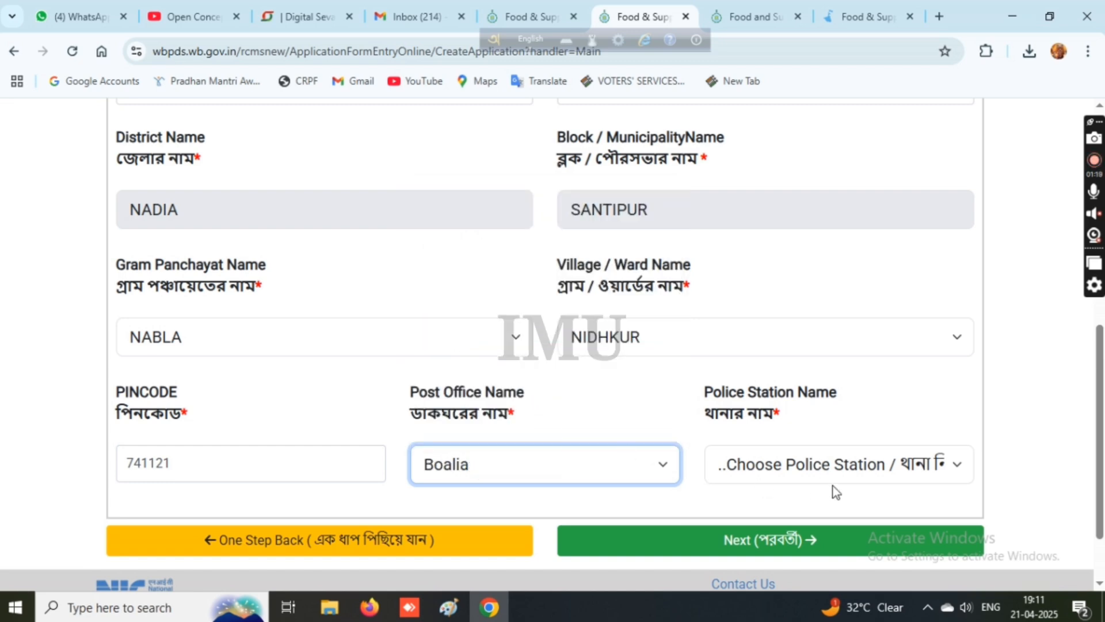
pyautogui.click(849, 466)
pyautogui.scroll(-2, 821, 368)
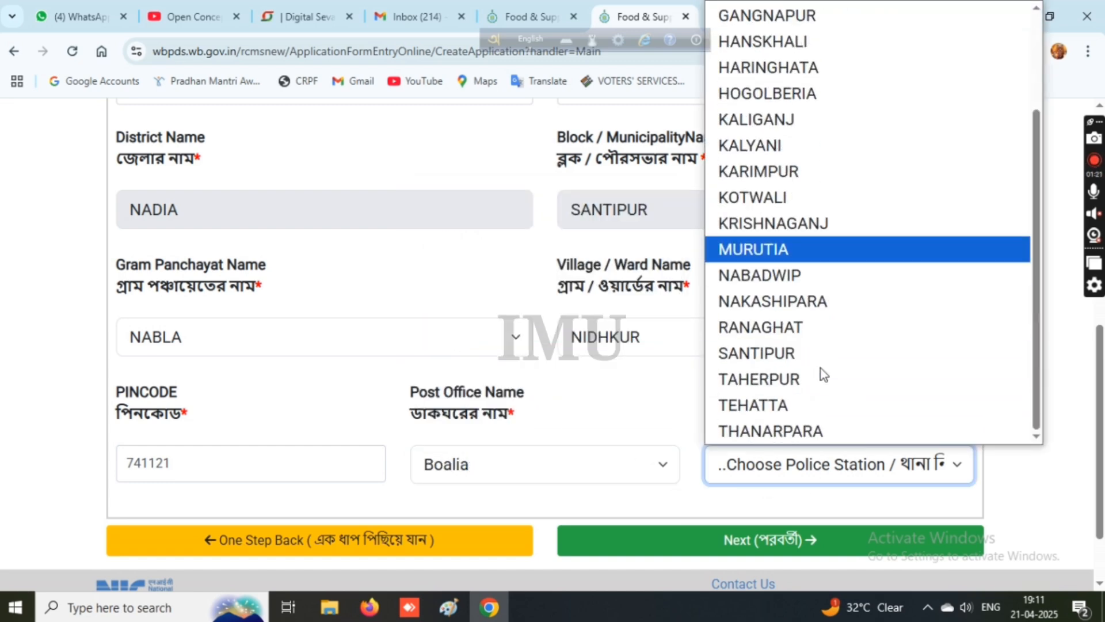
pyautogui.click(839, 358)
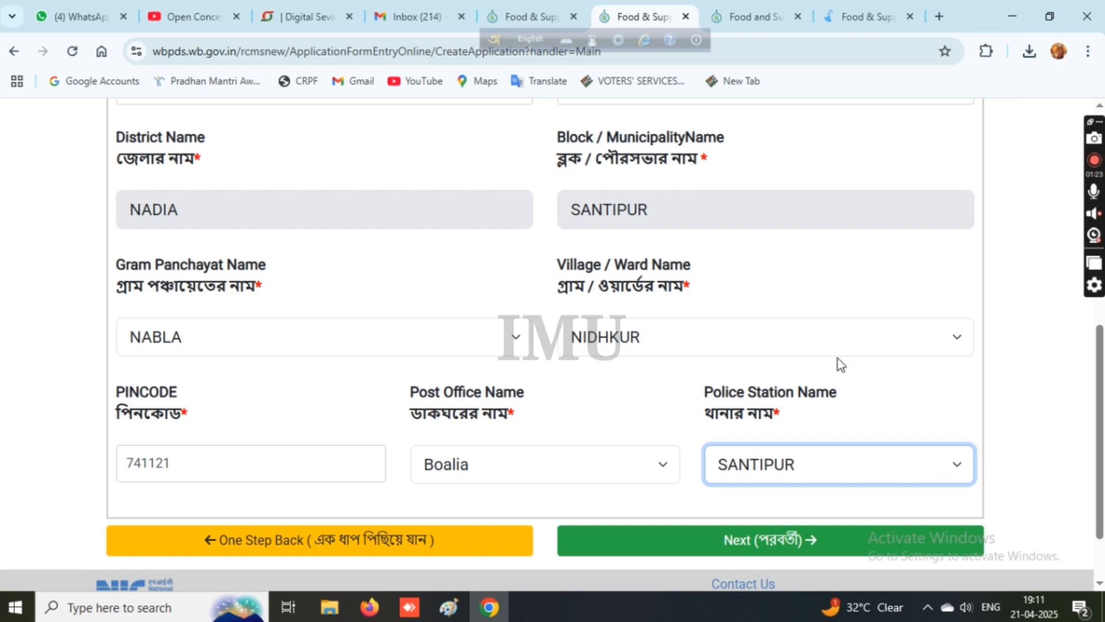
pyautogui.scroll(-2, 838, 358)
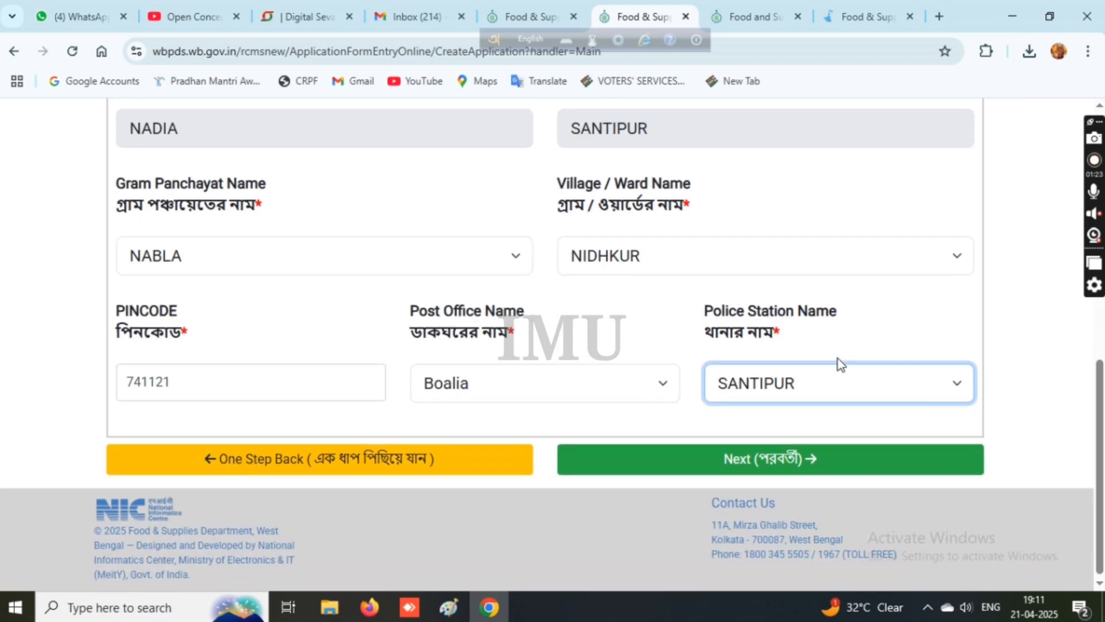
pyautogui.click(766, 467)
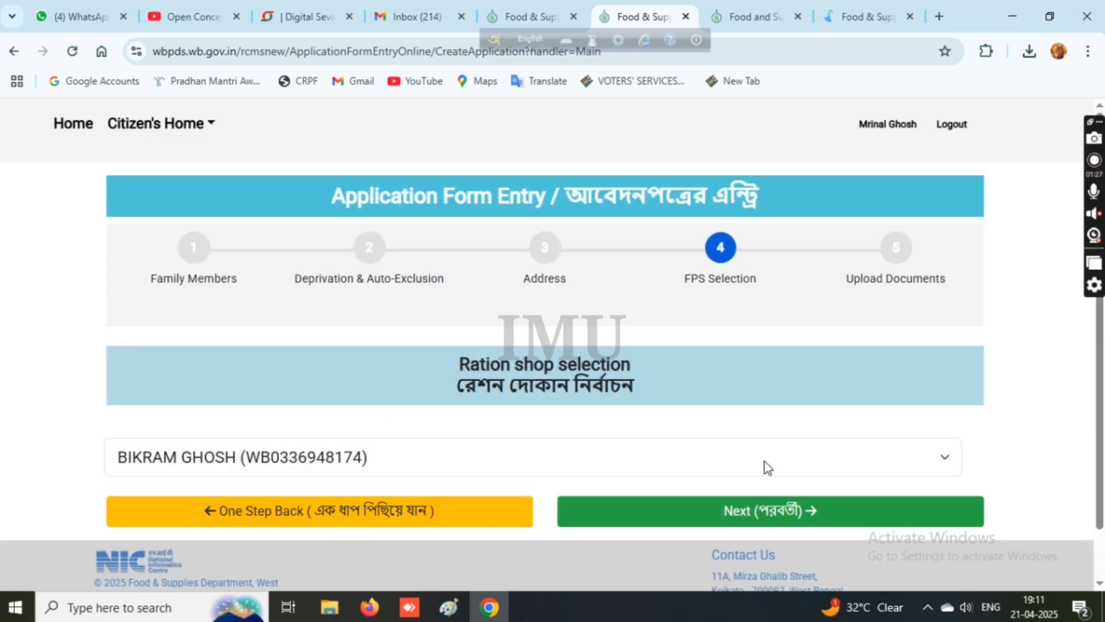
# Select the other available ration shop dealer and agree to the FPS change for all family members
pyautogui.scroll(-1, 669, 429)
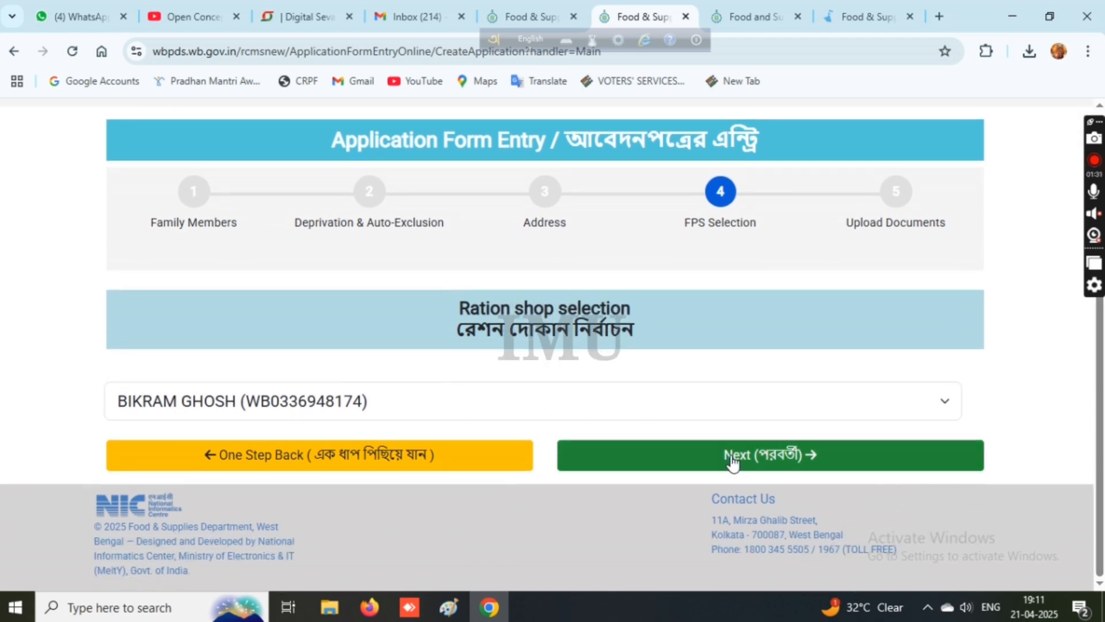
pyautogui.click(747, 396)
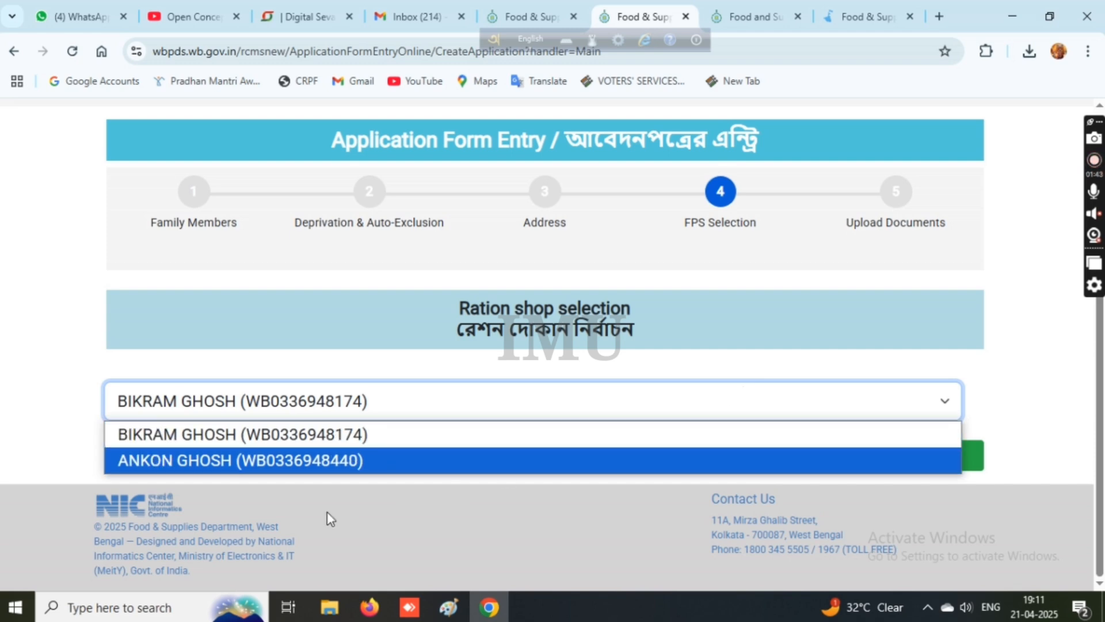
pyautogui.click(333, 461)
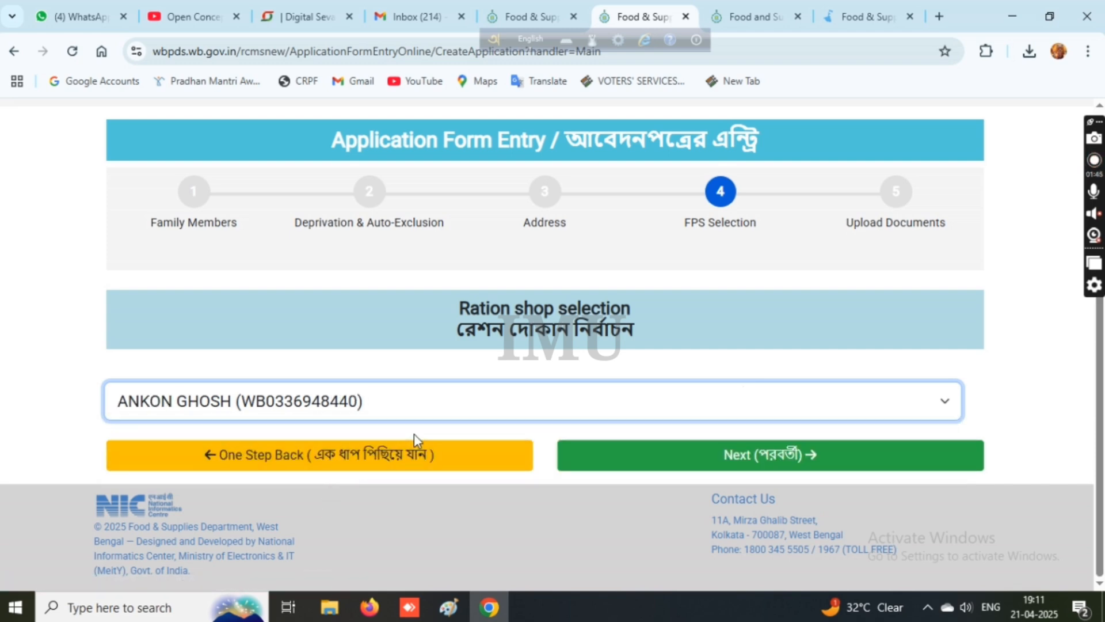
pyautogui.click(744, 460)
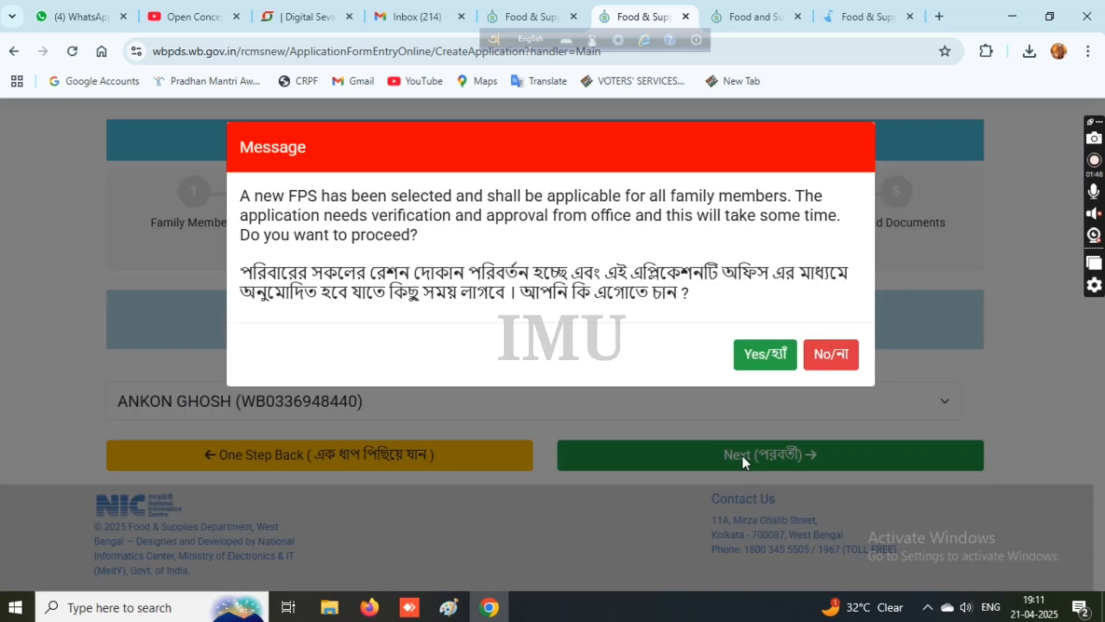
pyautogui.click(757, 363)
# Attach the GP PDF file as the address proof and submit the document
pyautogui.scroll(-5, 749, 363)
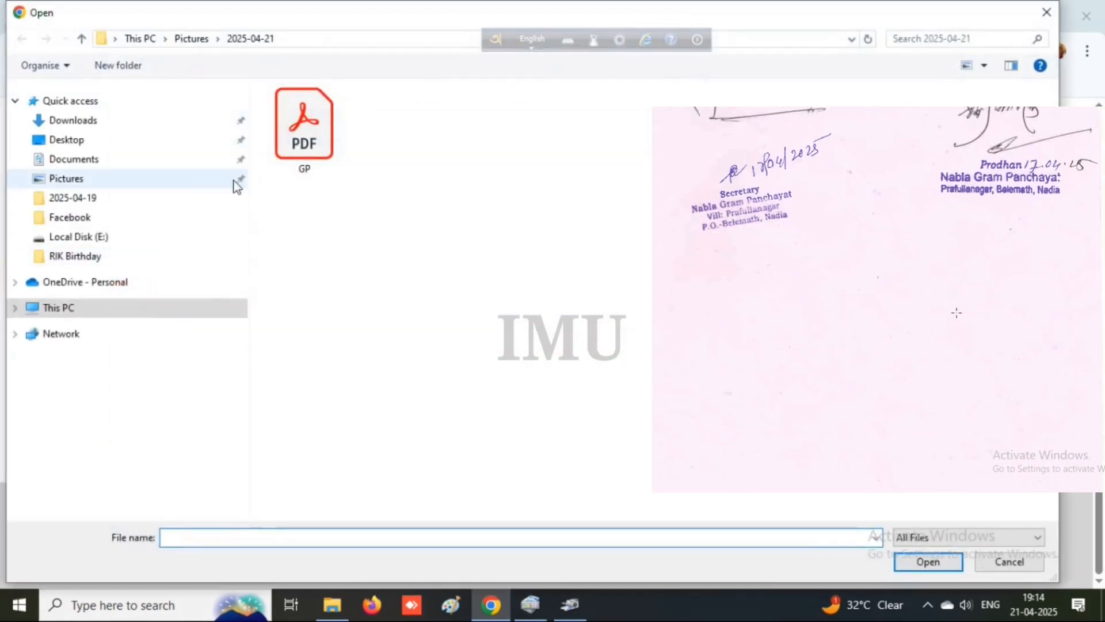
pyautogui.click(344, 157)
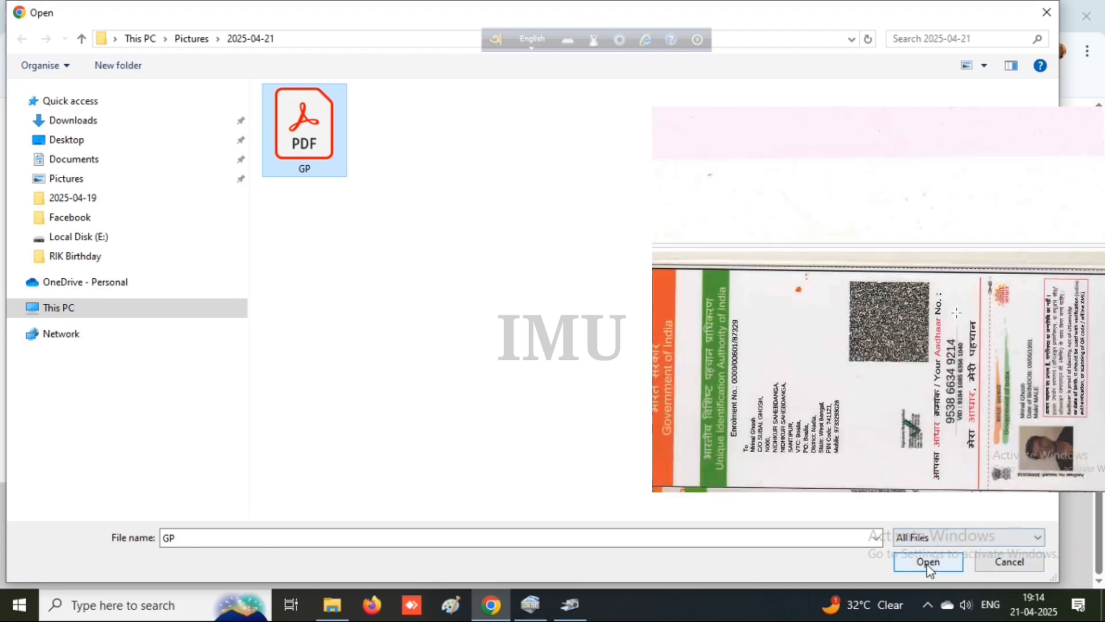
pyautogui.click(927, 562)
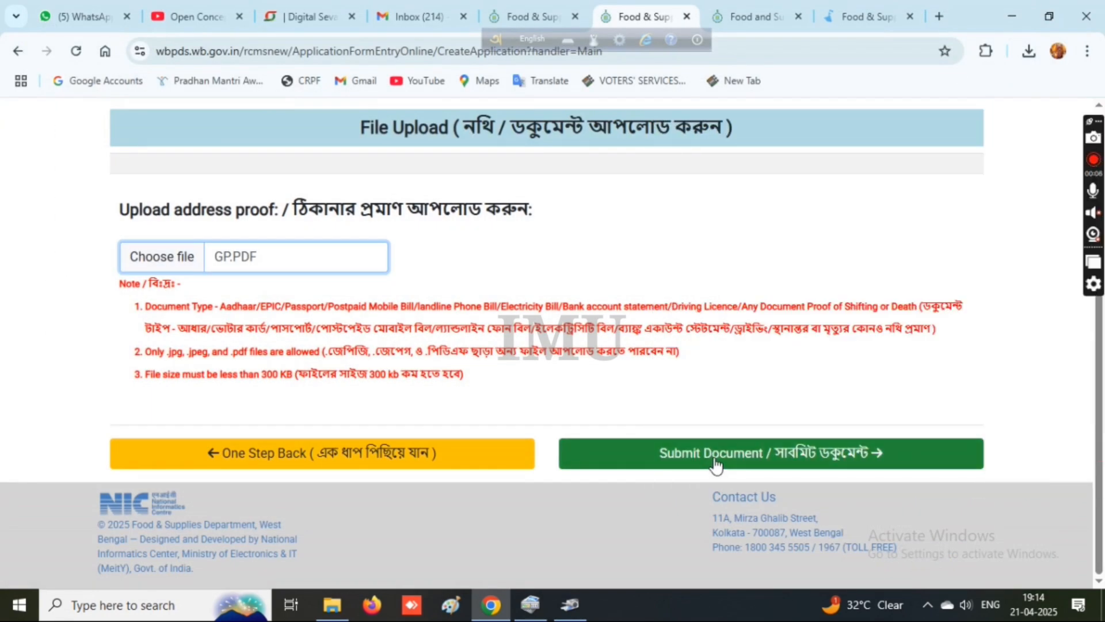
pyautogui.click(716, 463)
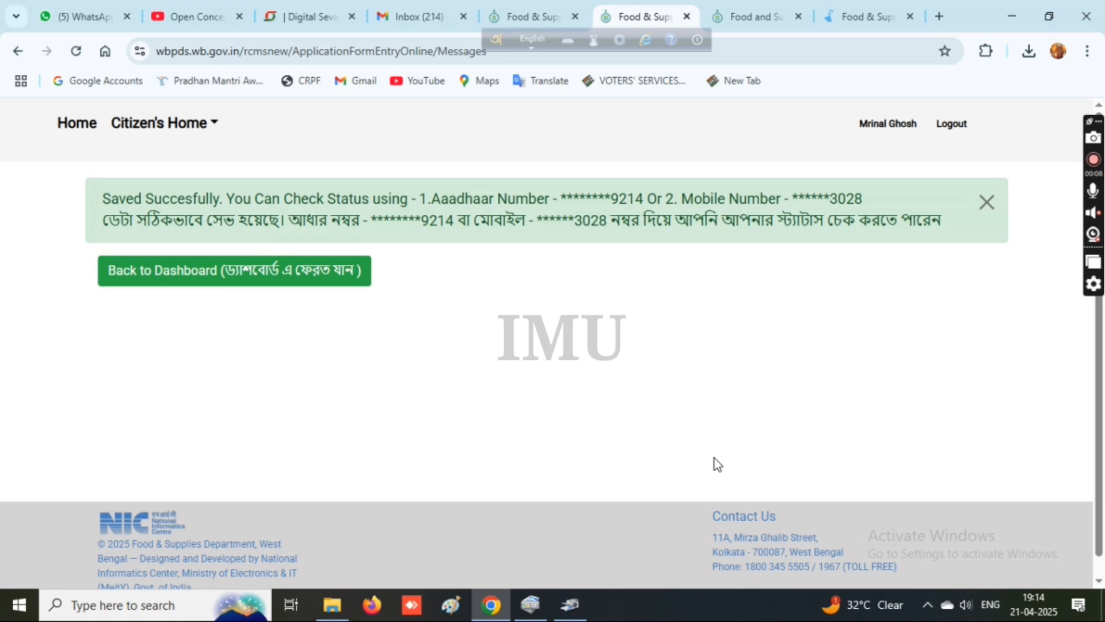